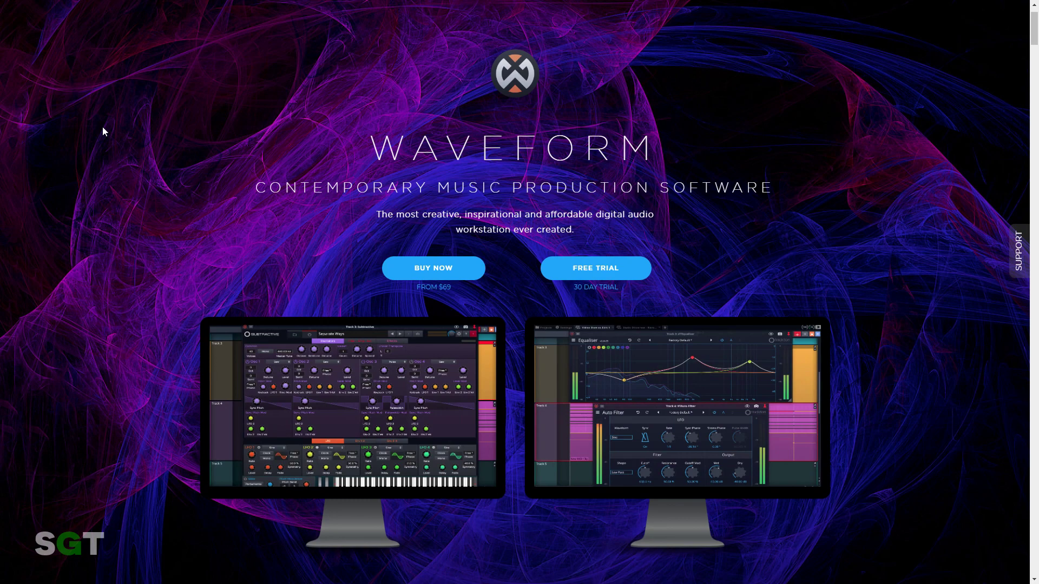
scroll(103, 130, "down", 1)
scroll(102, 130, "down", 1)
scroll(103, 130, "down", 1)
scroll(102, 130, "down", 2)
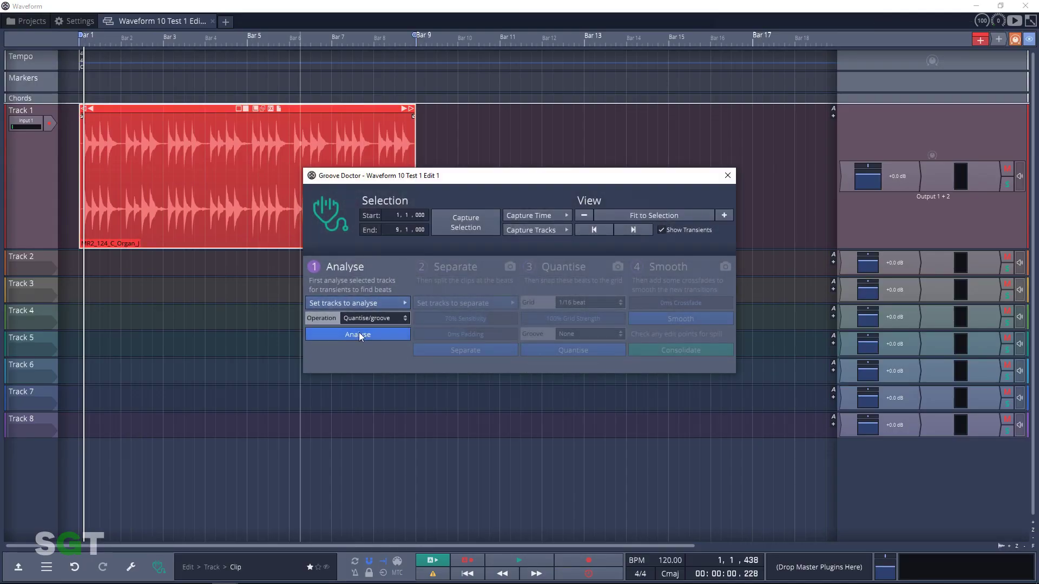
- Analyse and separate the organ loop's beats, quantise to 1/8 beat, smooth and consolidate
left_click(358, 335)
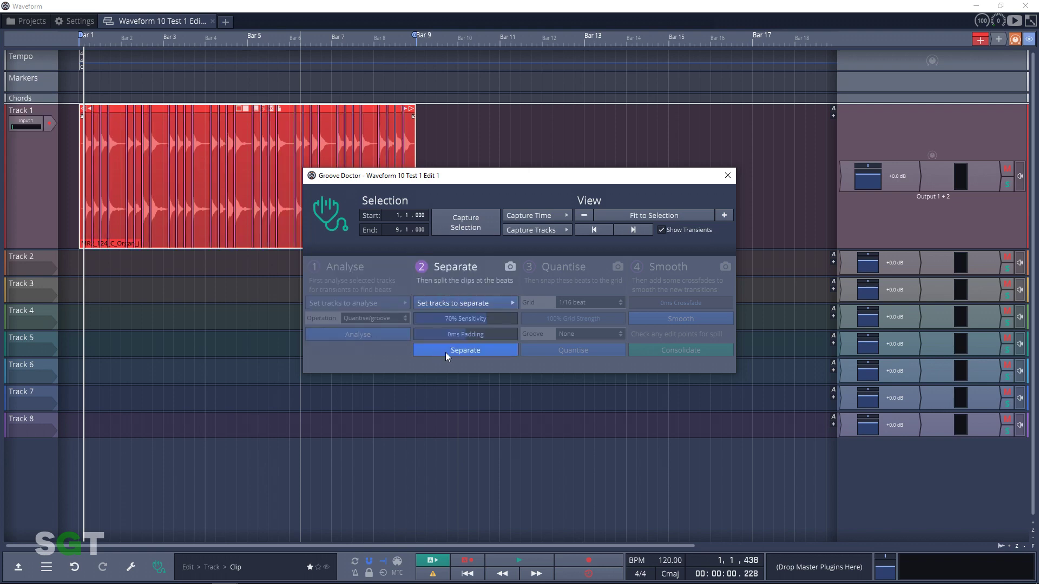
left_click(489, 354)
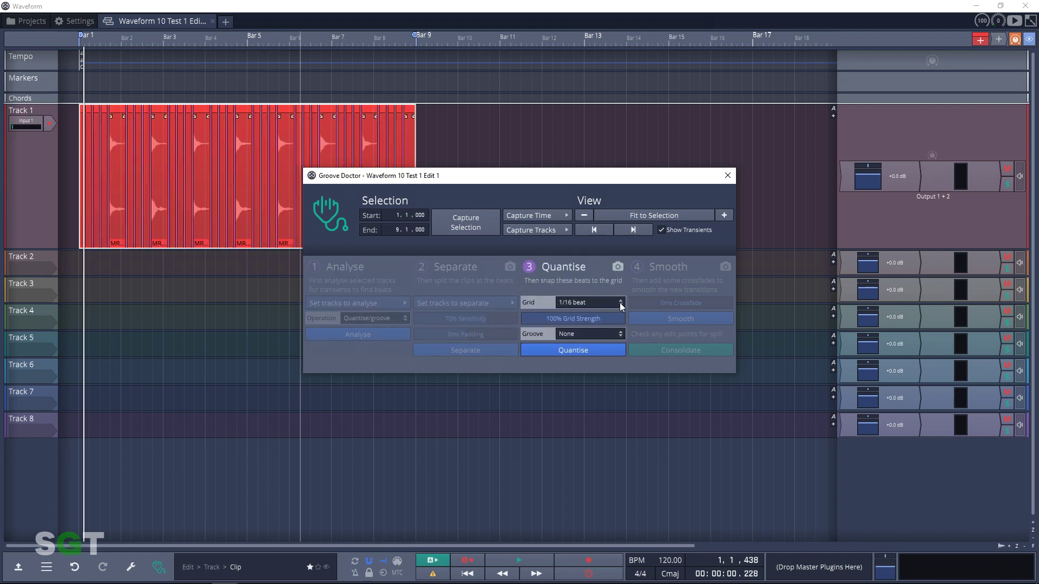
left_click(605, 302)
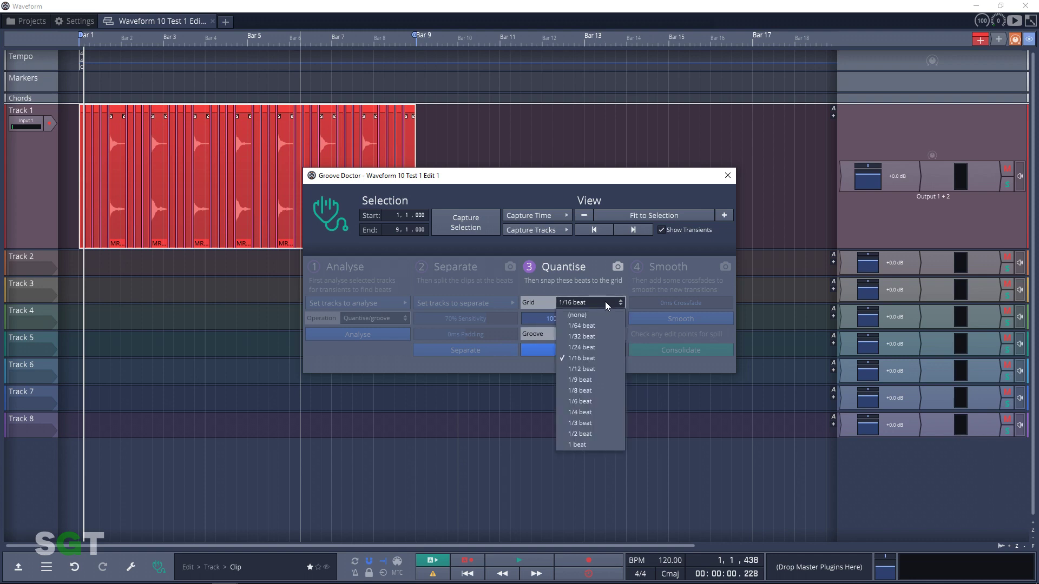
left_click(585, 392)
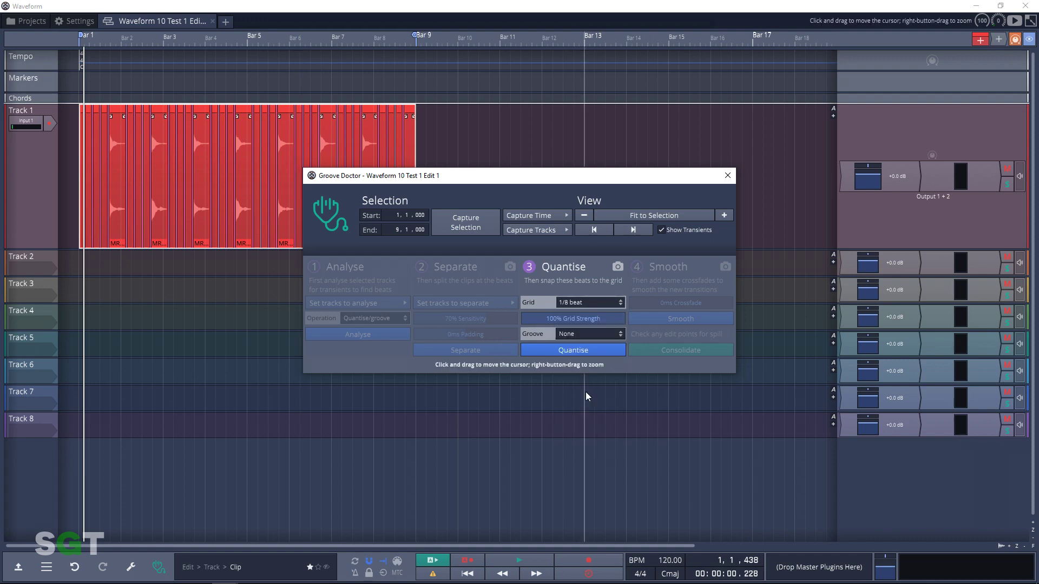
left_click(584, 354)
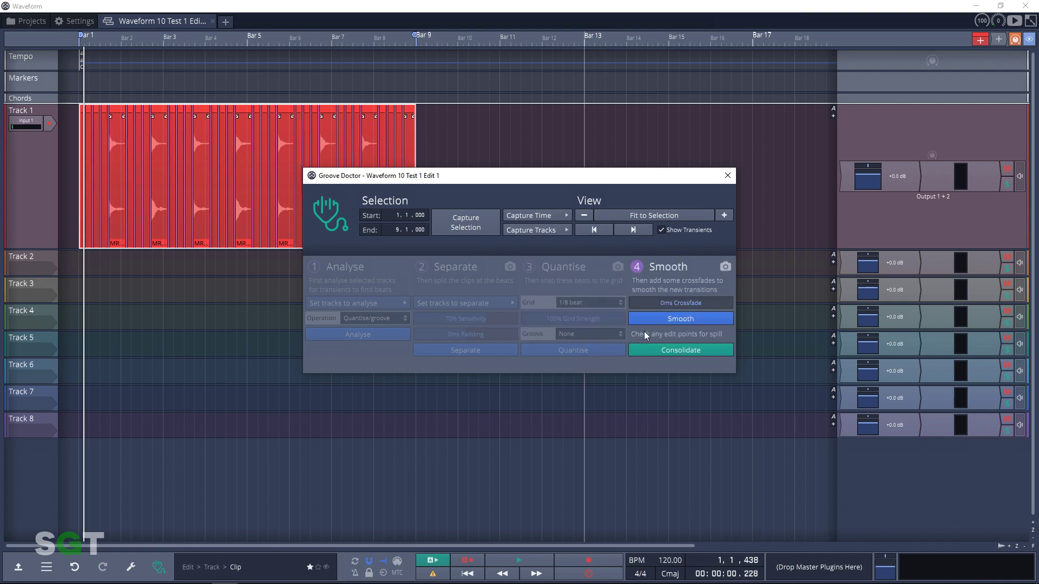
left_click(671, 319)
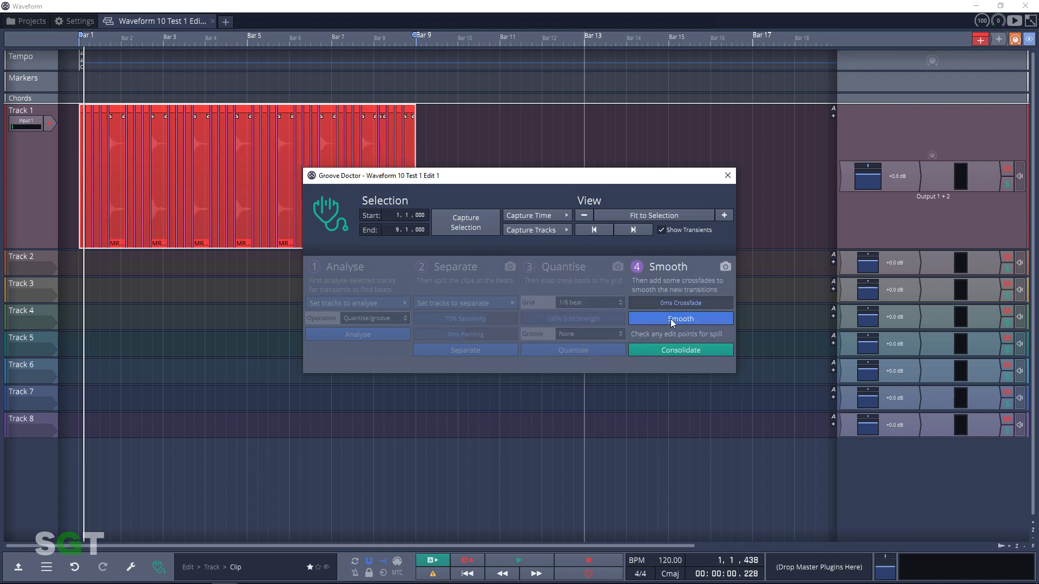
left_click(664, 351)
left_click(866, 315)
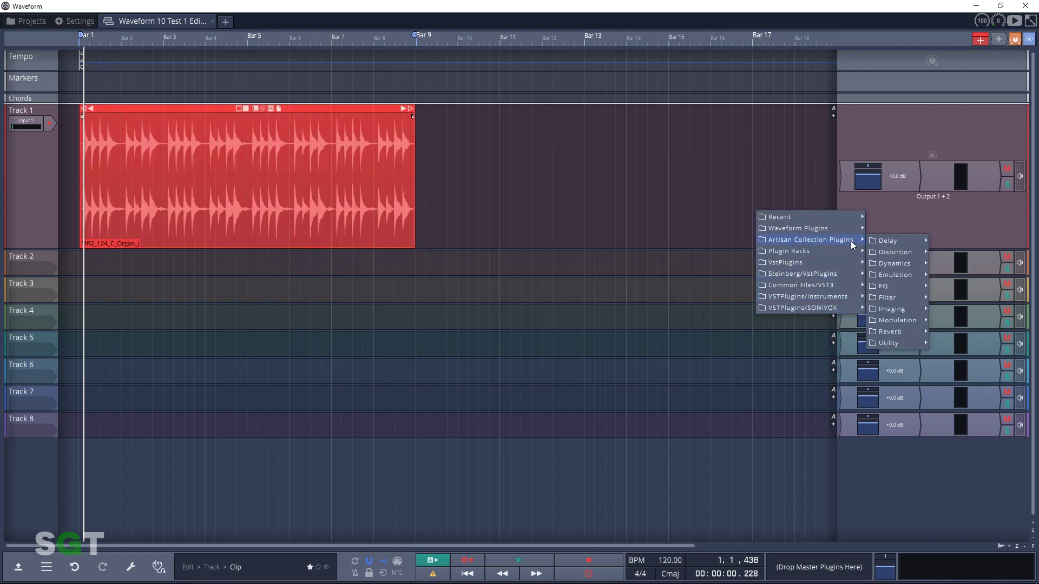
mouse_move(811, 240)
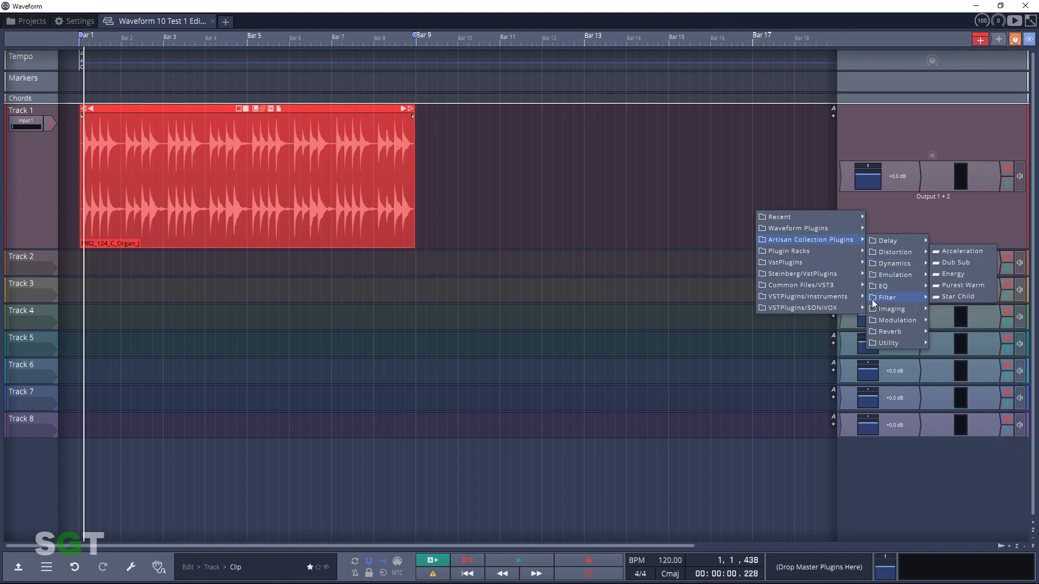
mouse_move(897, 320)
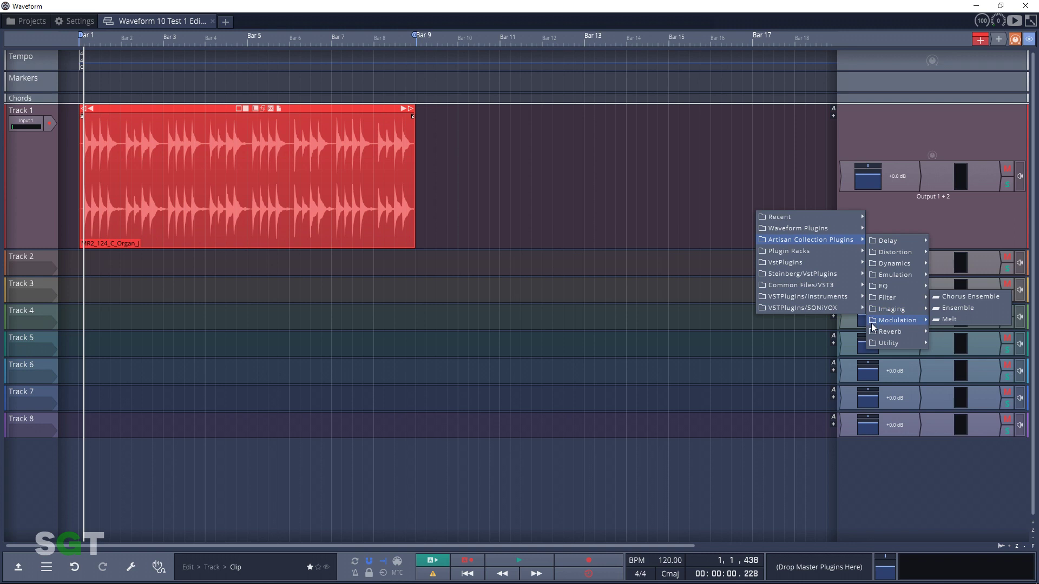
- Add Artisan Collection's Bit Glitter to Track 1, then close its editor window
left_click(951, 254)
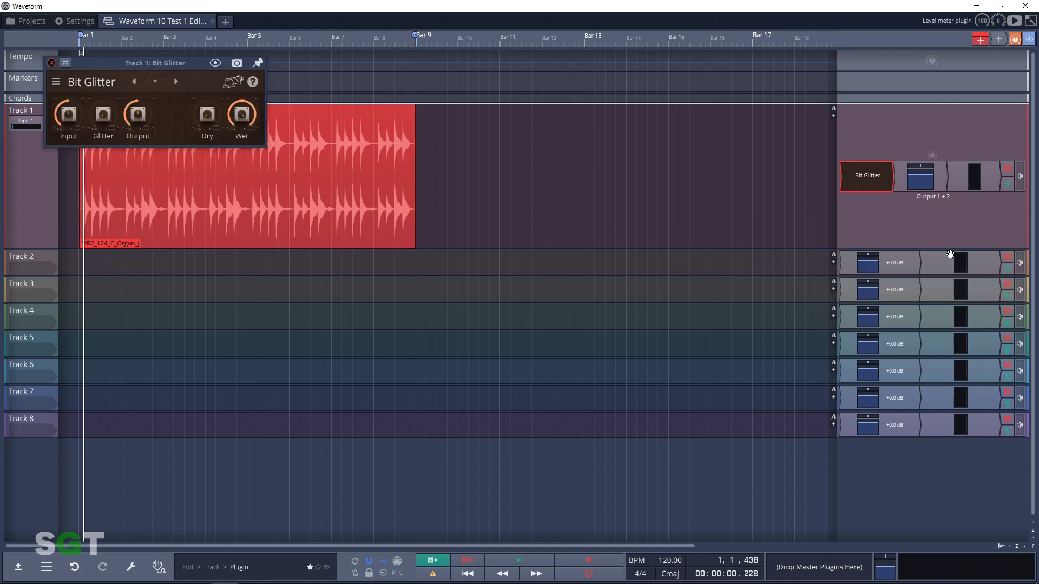
left_click_drag(164, 63, 467, 246)
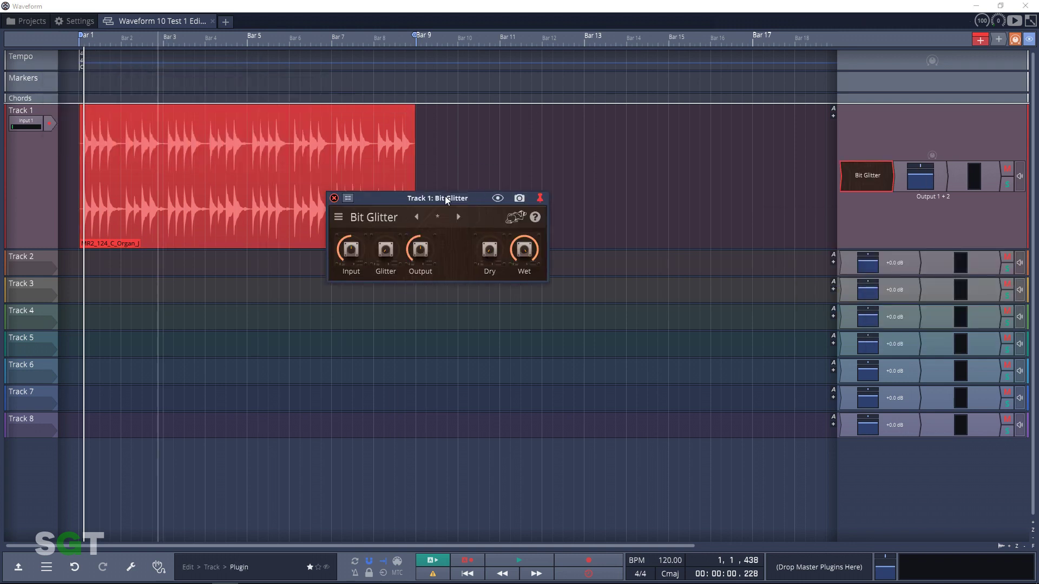
left_click(841, 232)
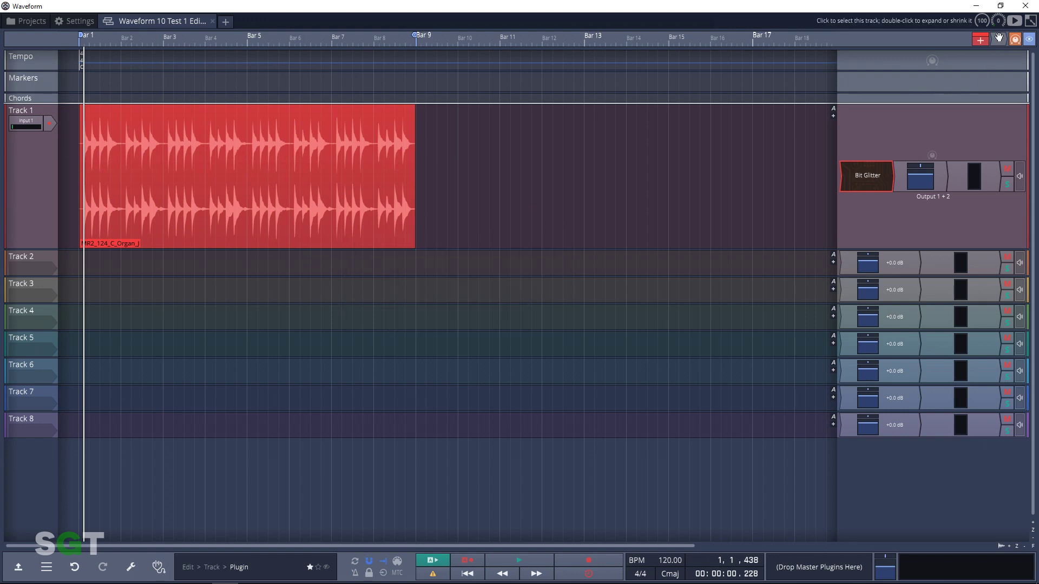
- In the Actions panel, star 'Add new plugin' and 'Select all plugins in this track'
left_click(1031, 42)
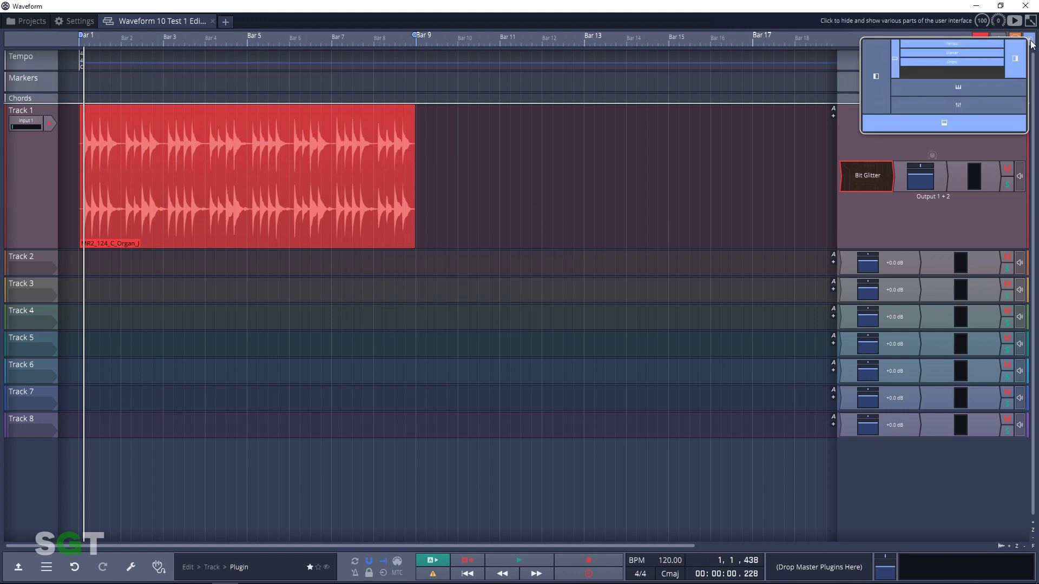
left_click(876, 78)
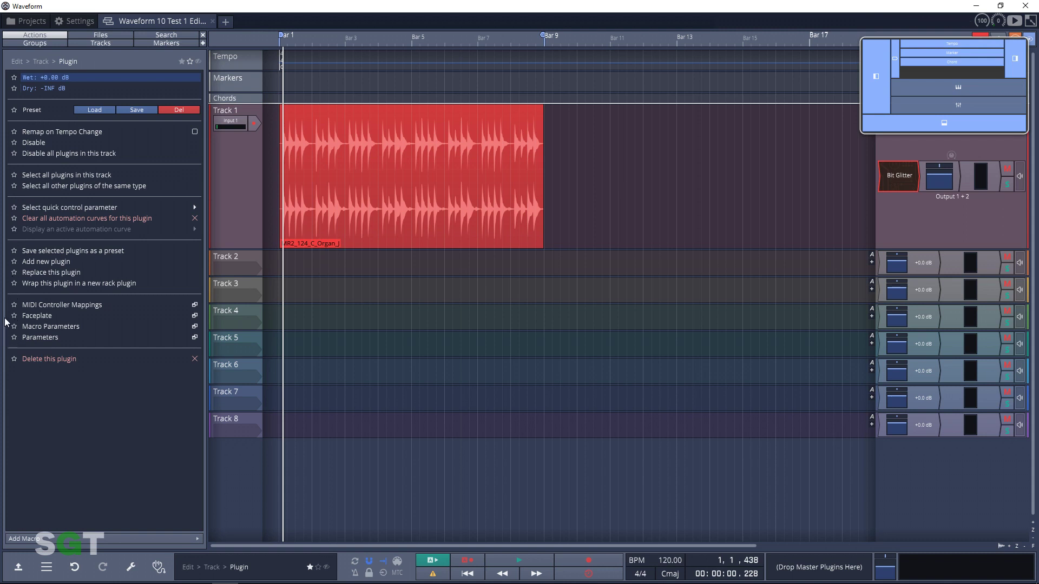
left_click(14, 263)
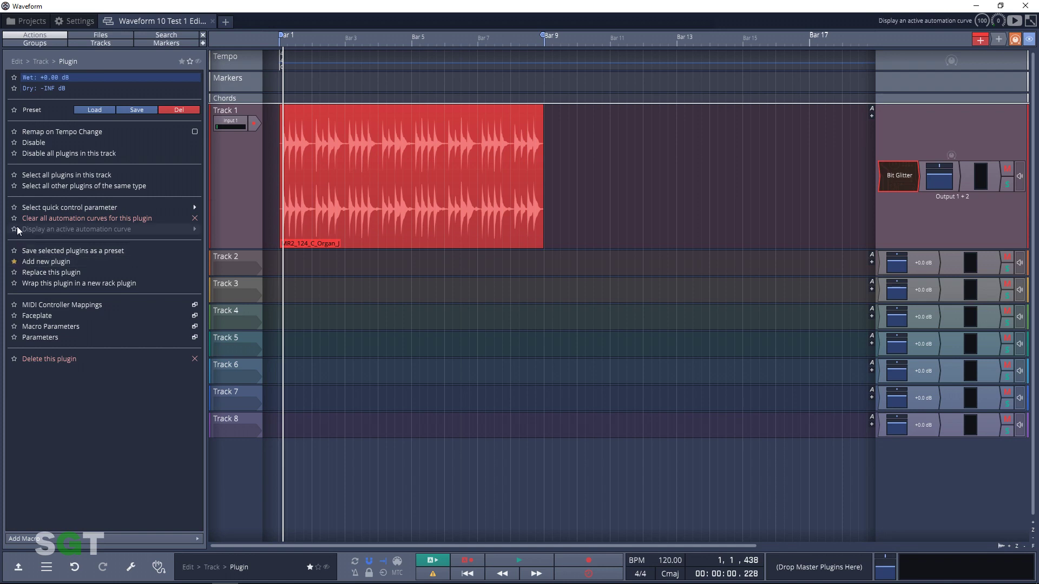
left_click(14, 176)
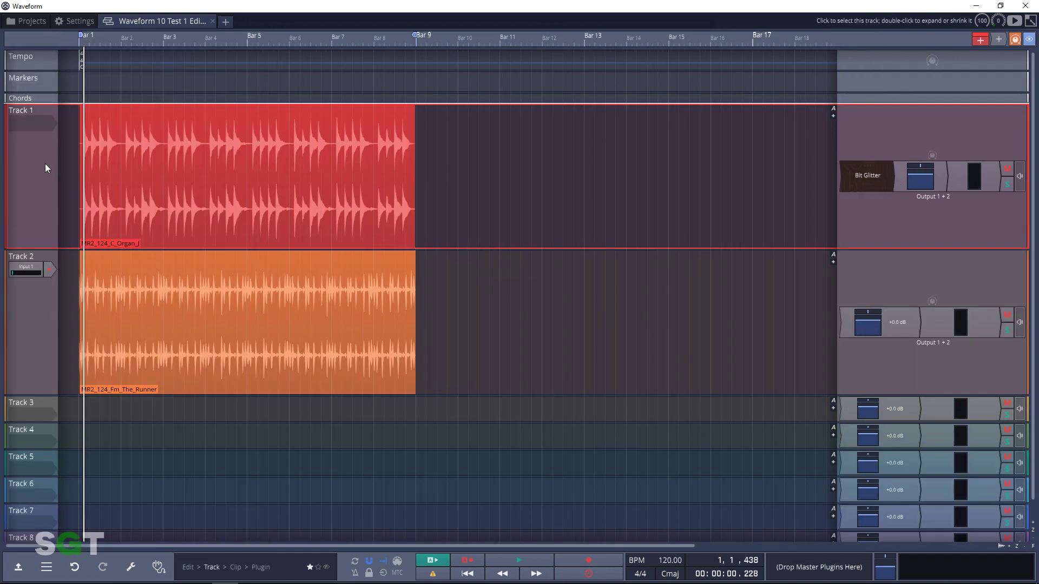
- Put Tracks 1 and 2 in an edit mix group and lower both to -11.7 dB
left_click(33, 276)
right_click(30, 211)
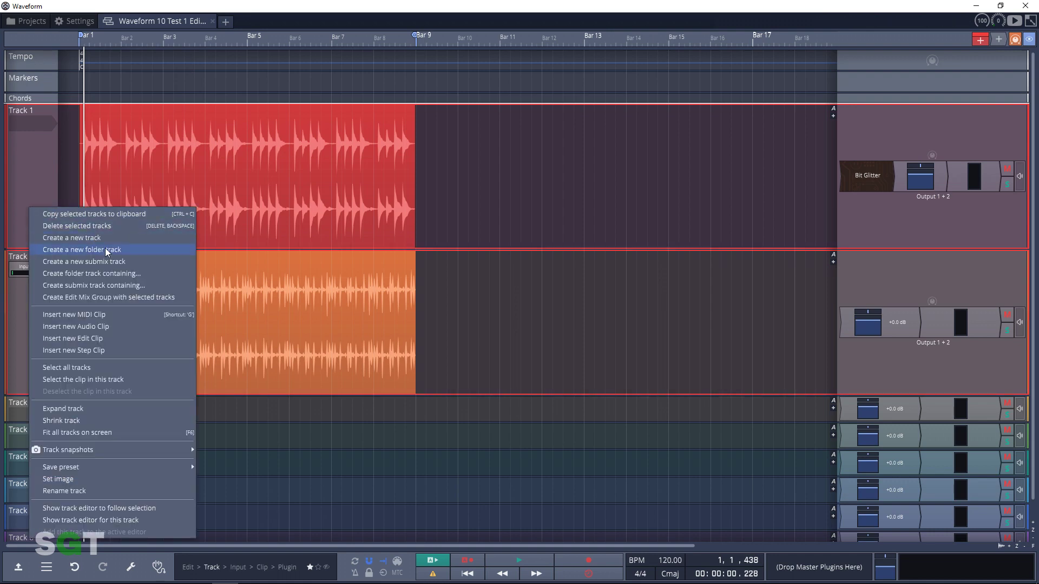
left_click(138, 298)
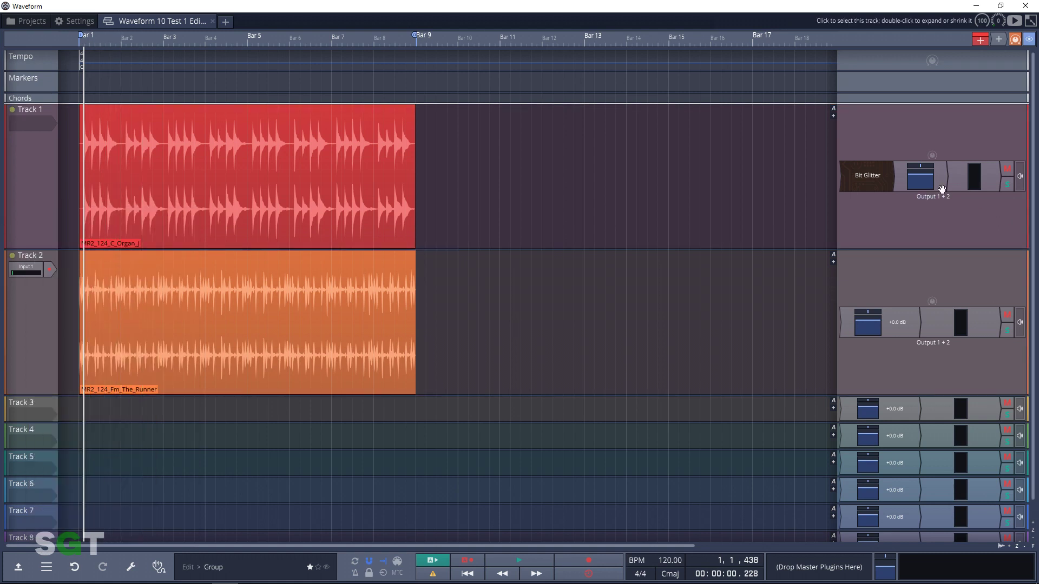
left_click_drag(928, 175, 942, 173)
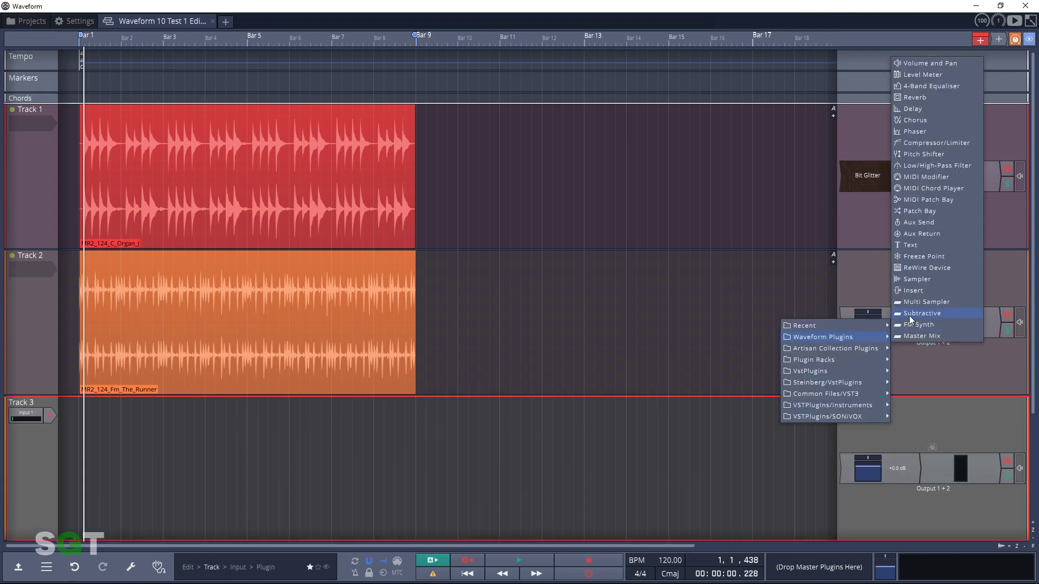
left_click(909, 316)
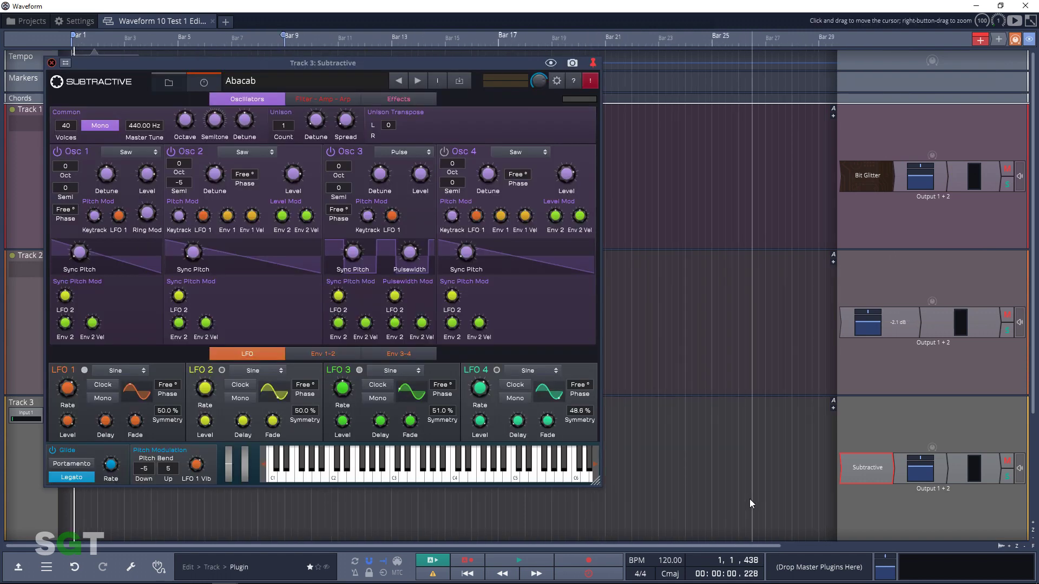
left_click_drag(1033, 375, 1035, 438)
- Audition four notes on Subtractive and filter its presets to the Arpeggio category
left_click(354, 471)
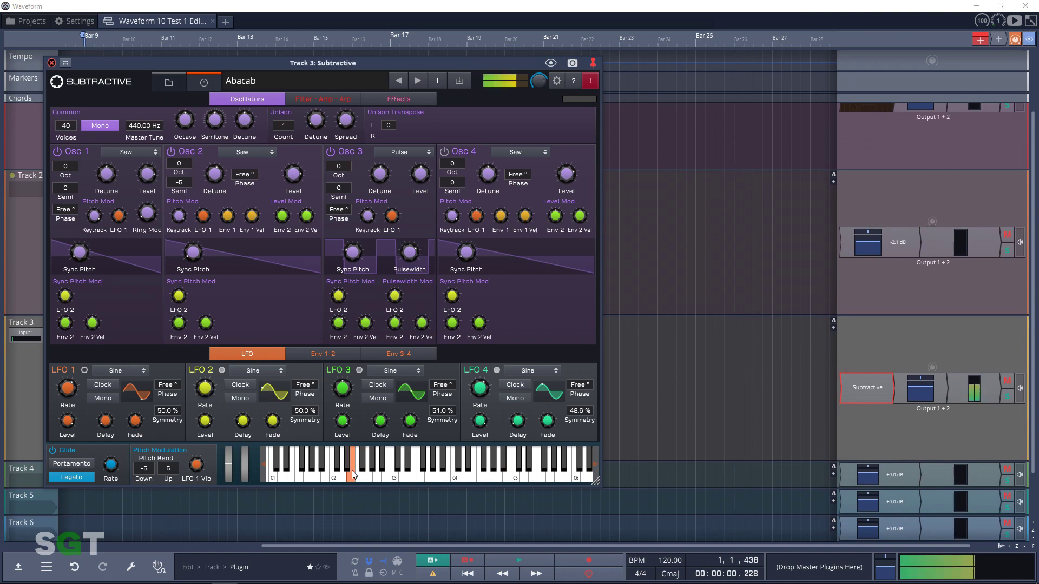
left_click(310, 477)
left_click(413, 470)
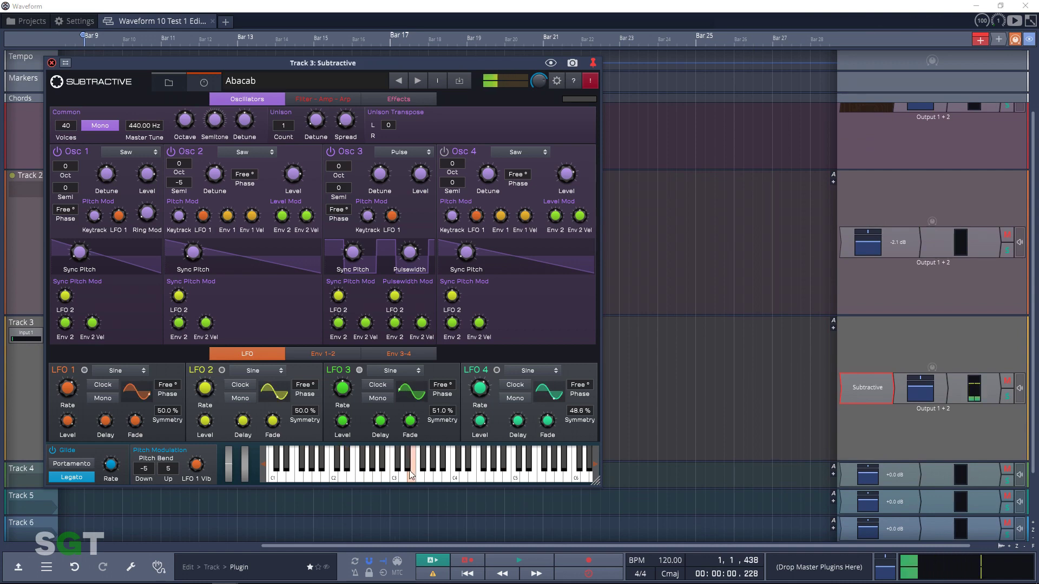
left_click(449, 466)
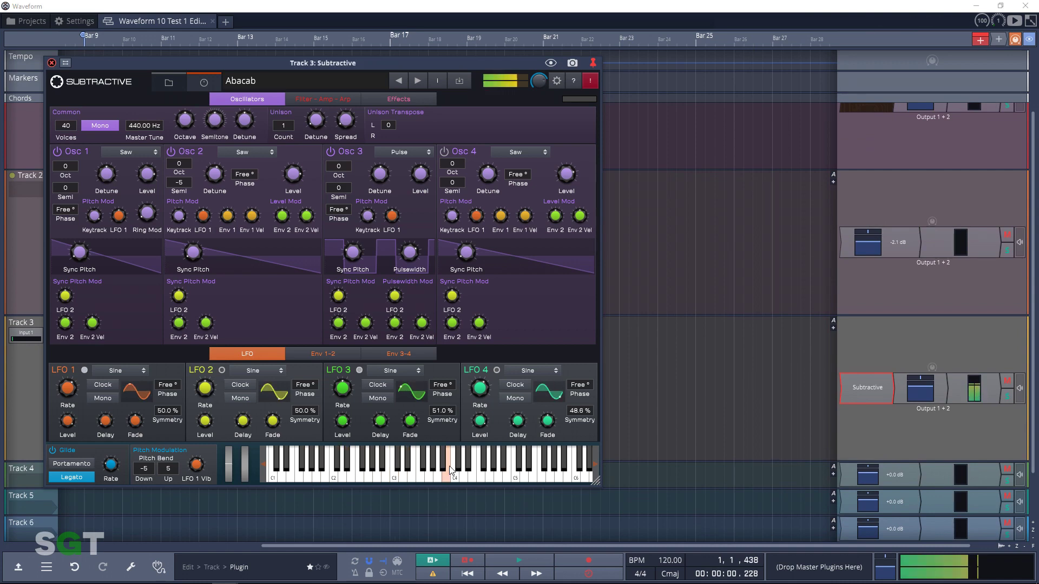
left_click(169, 83)
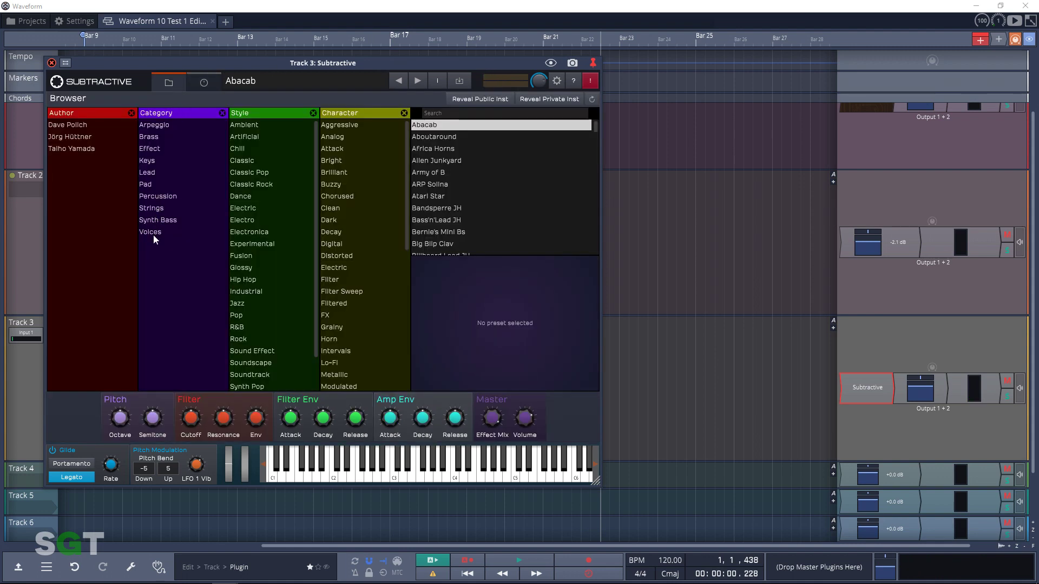
left_click(155, 126)
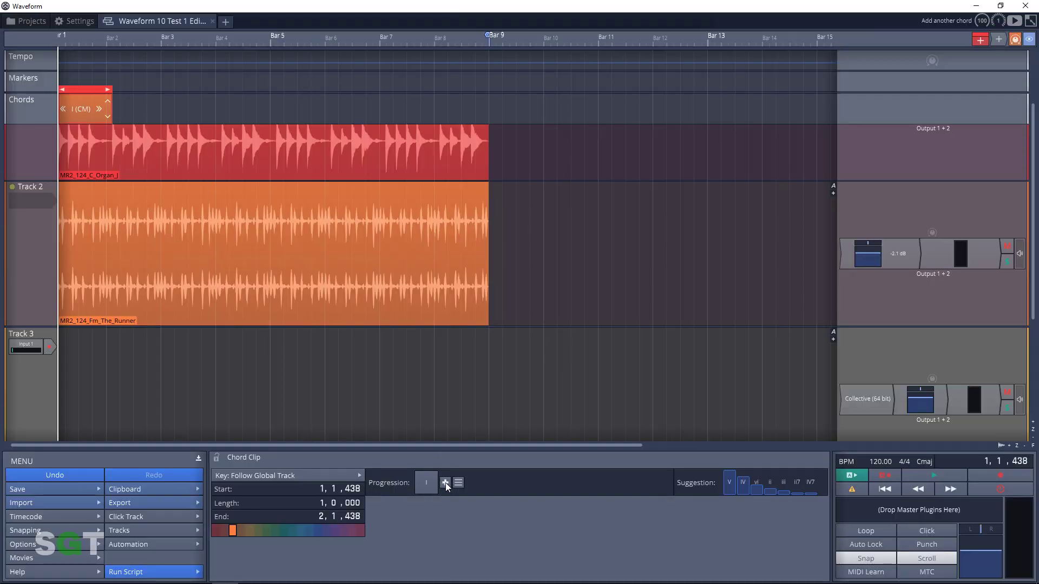
- View the Auto-Tune, Melodyne and Elastique Pro sections on the Waveform features webpage
left_click(446, 483)
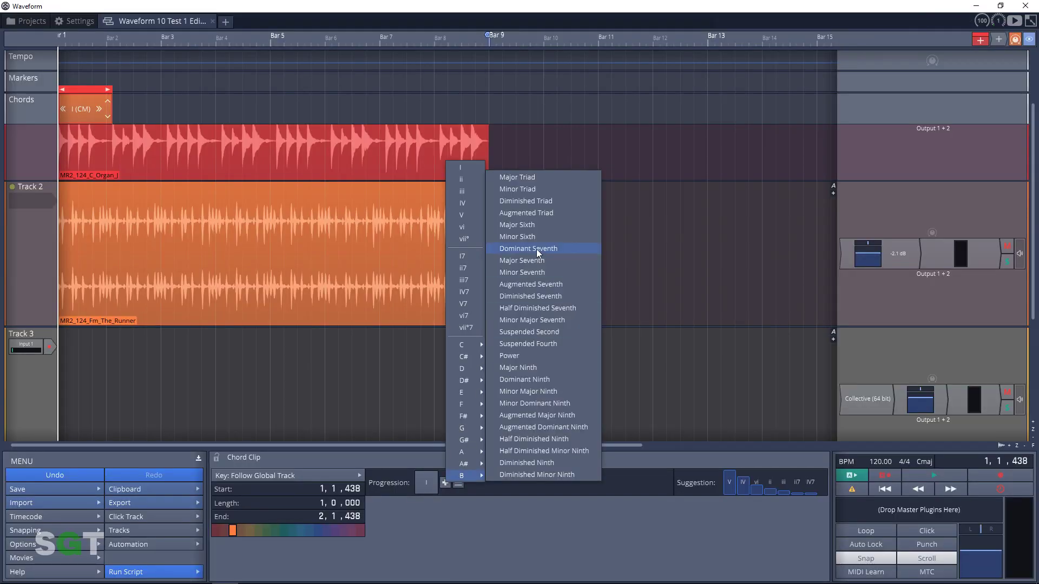
- Extend the chord clip to an I–IV–V–I progression and add a bars 1–9 clip on Track 3
left_click(462, 215)
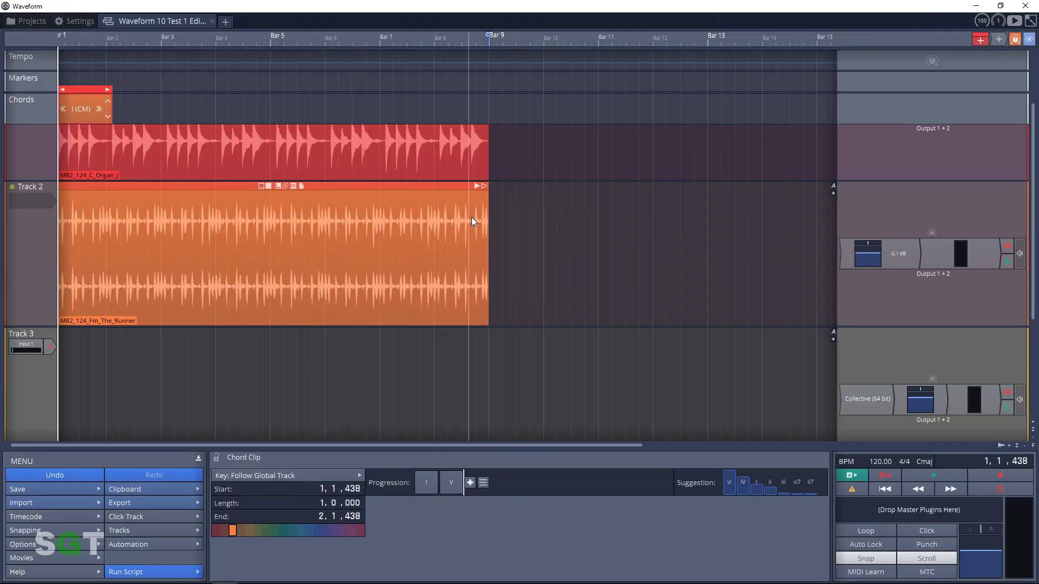
left_click(470, 483)
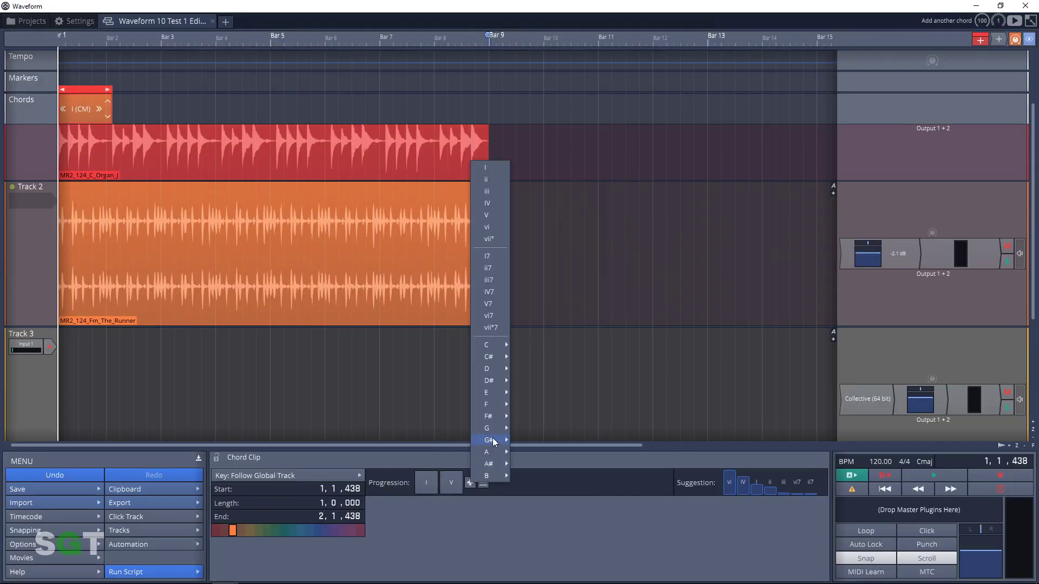
left_click(493, 214)
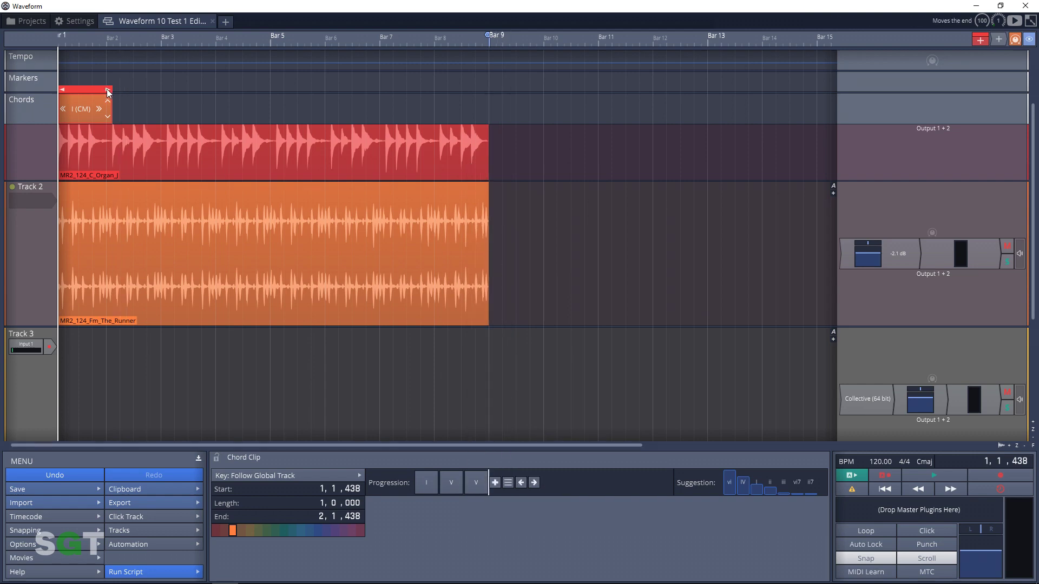
left_click_drag(107, 91, 269, 95)
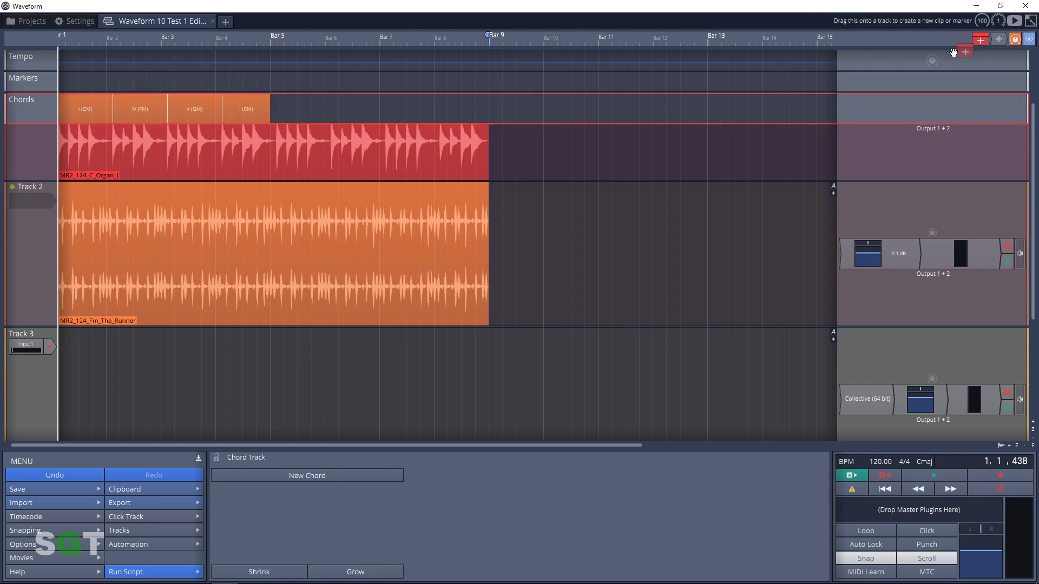
left_click_drag(955, 51, 60, 409)
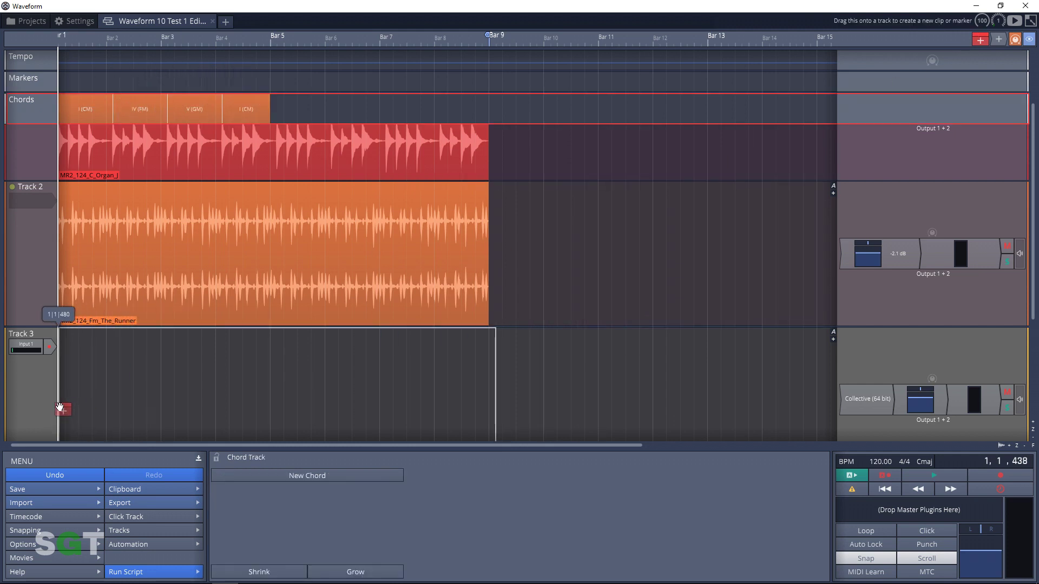
left_click(95, 369)
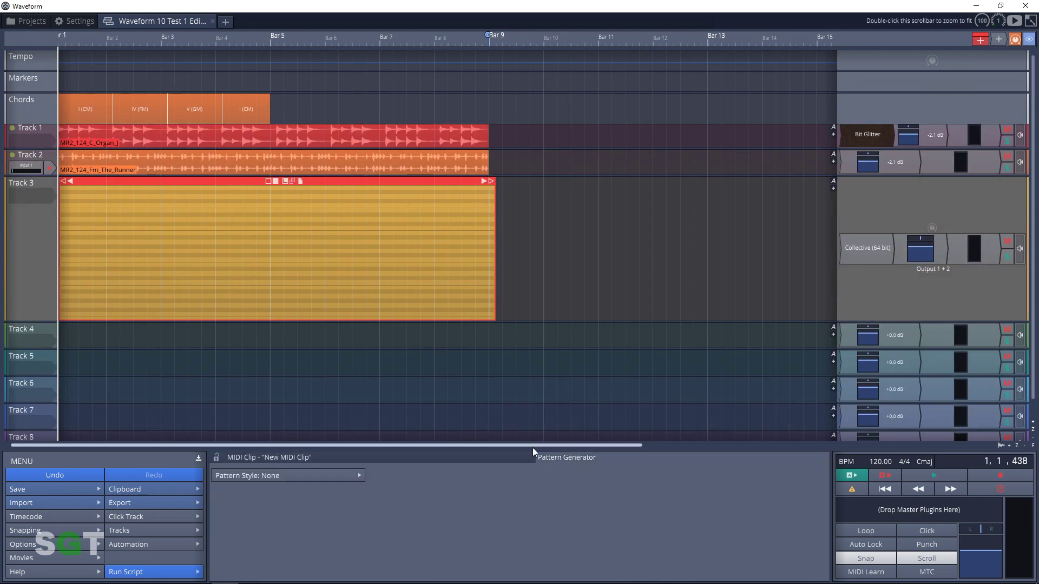
- Generate a Bassline pattern with the Deadmau5 plucks preset on Track 3, then briefly play it
left_click(324, 475)
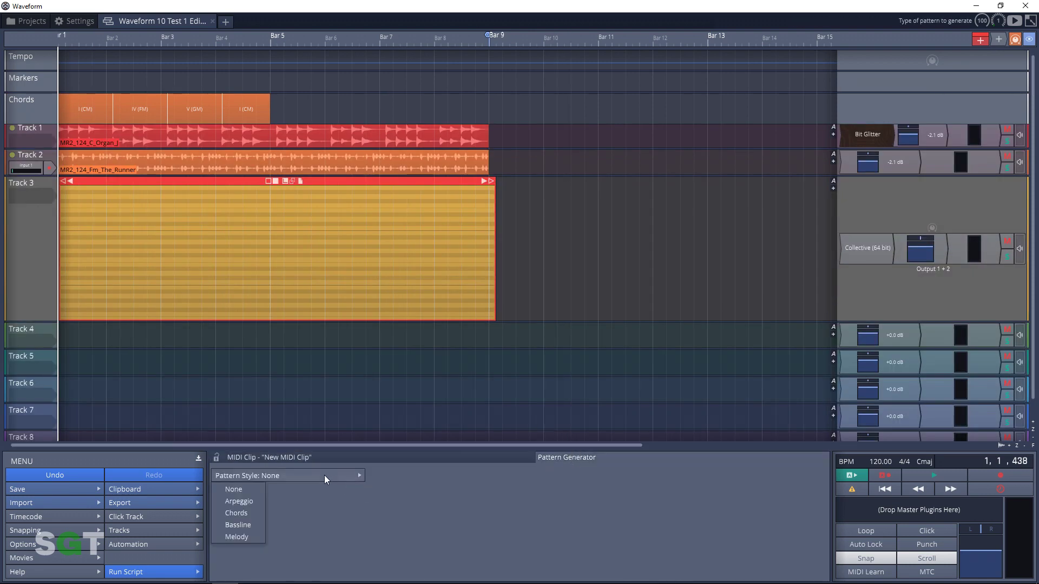
left_click(248, 525)
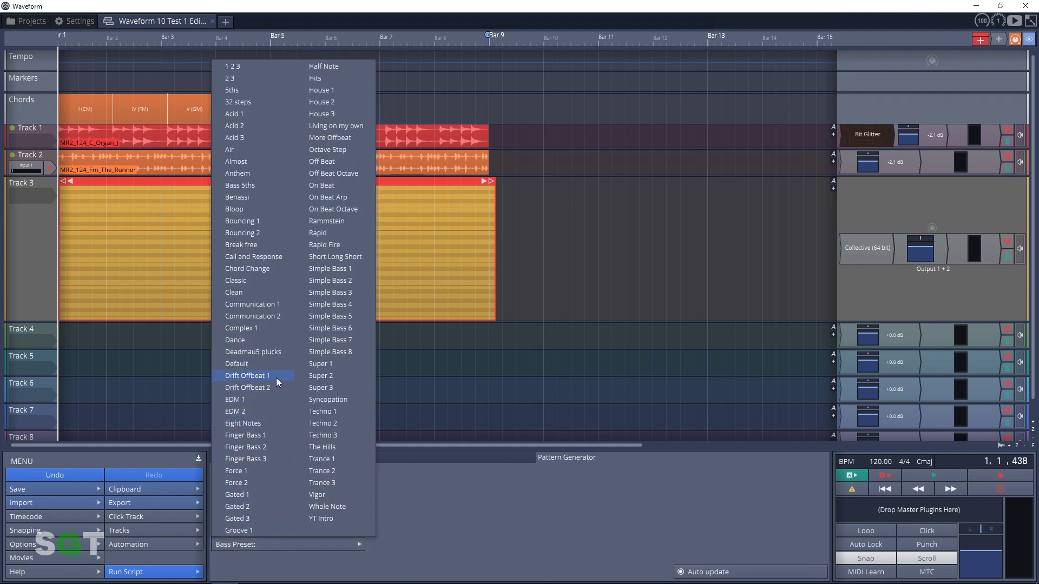
left_click(271, 355)
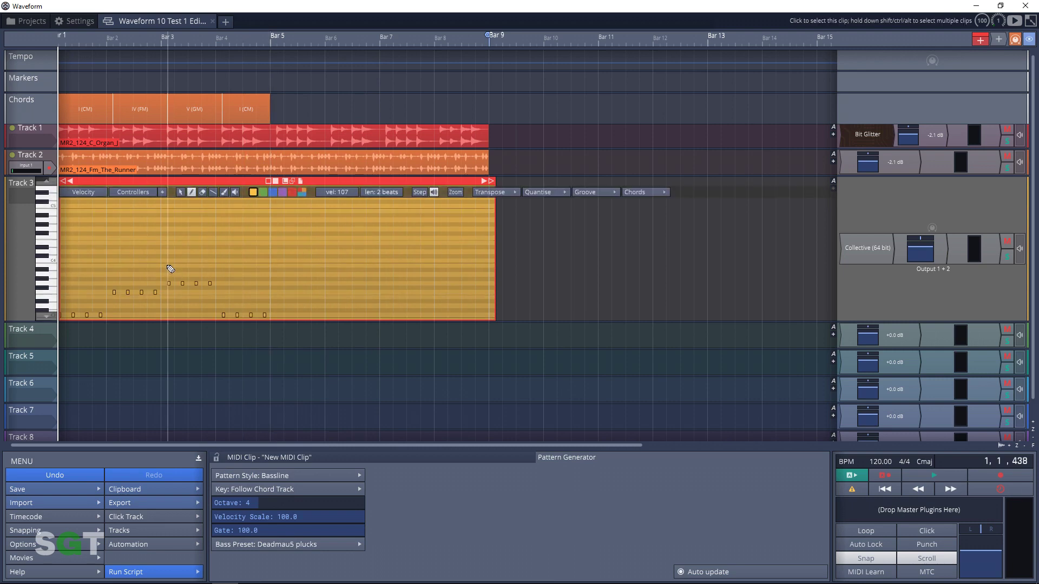
scroll(170, 269, "down", 3)
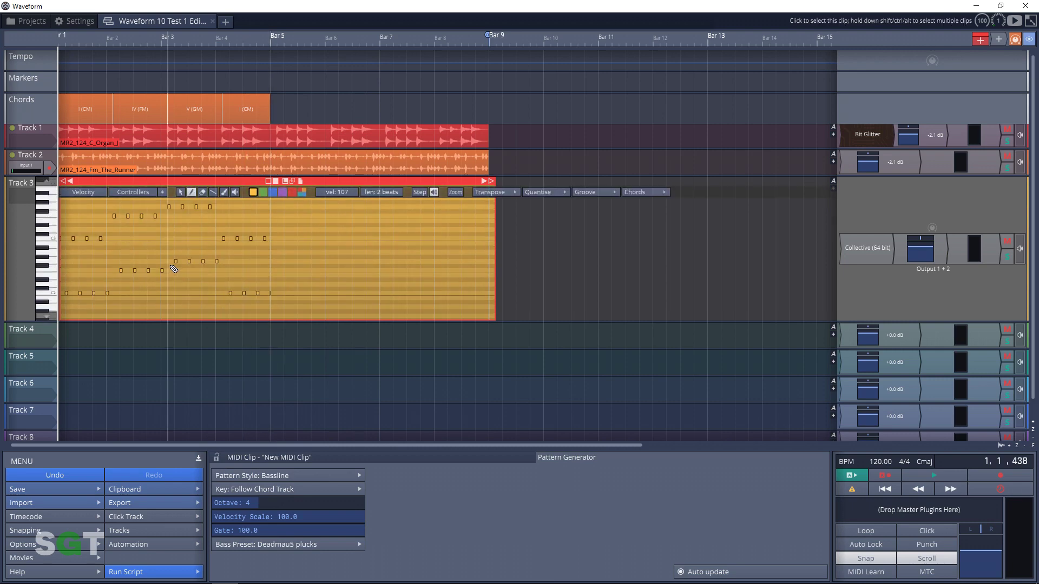
left_click(73, 343)
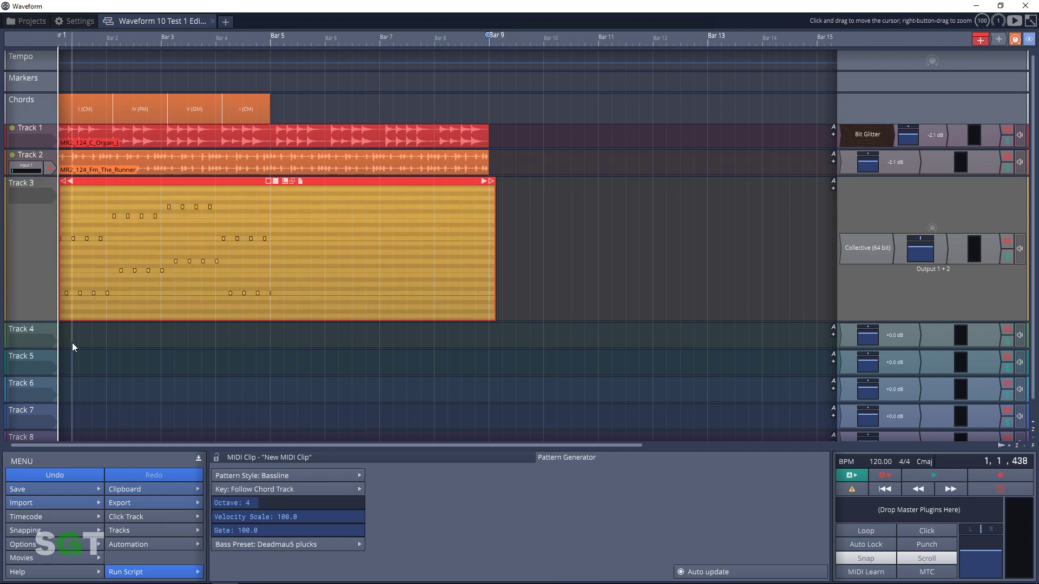
scroll(62, 348, "left", 2)
key("space")
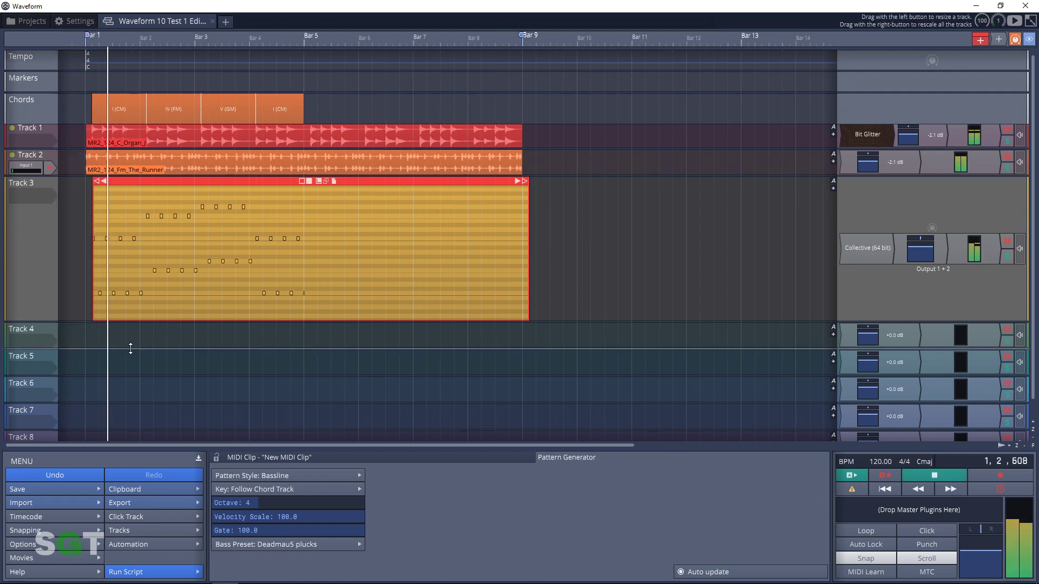
key("space")
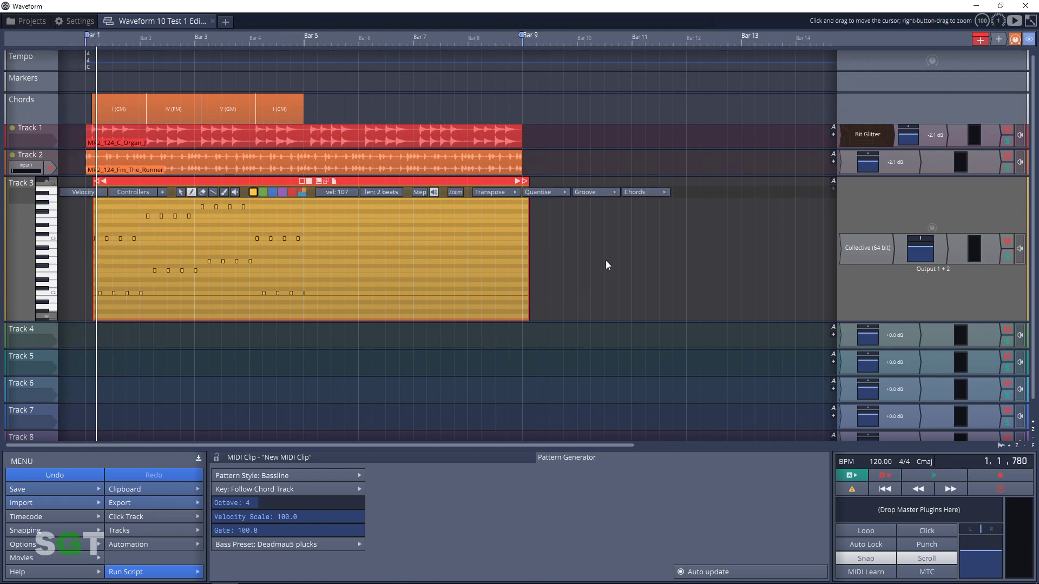
- Show the Tracks 1–8 mixer below the arrangement and drag its splitter up to enlarge it
left_click(975, 108)
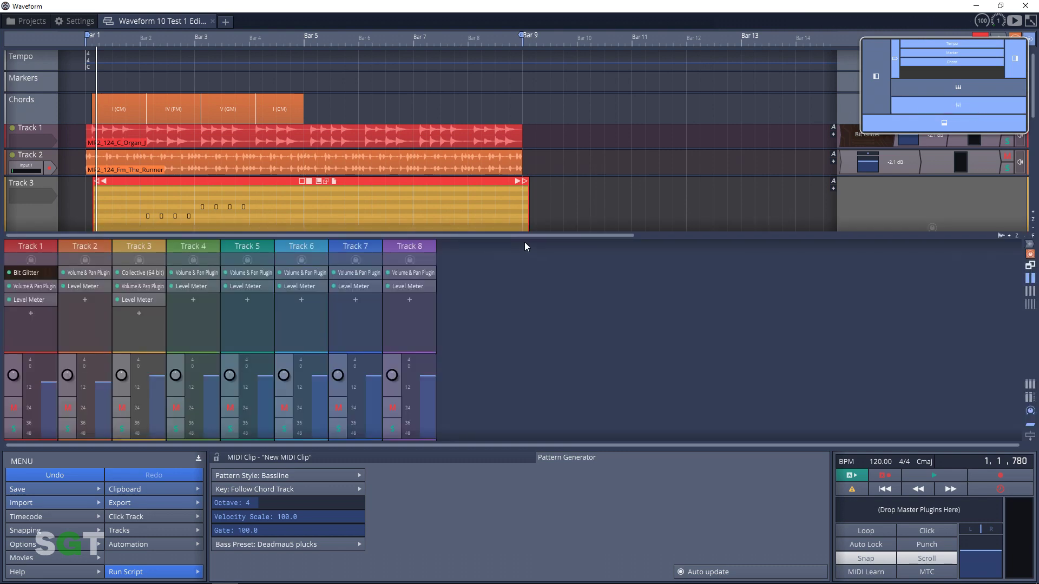
mouse_move(528, 237)
left_mouse_down()
mouse_move(549, 117)
mouse_move(545, 202)
left_mouse_up()
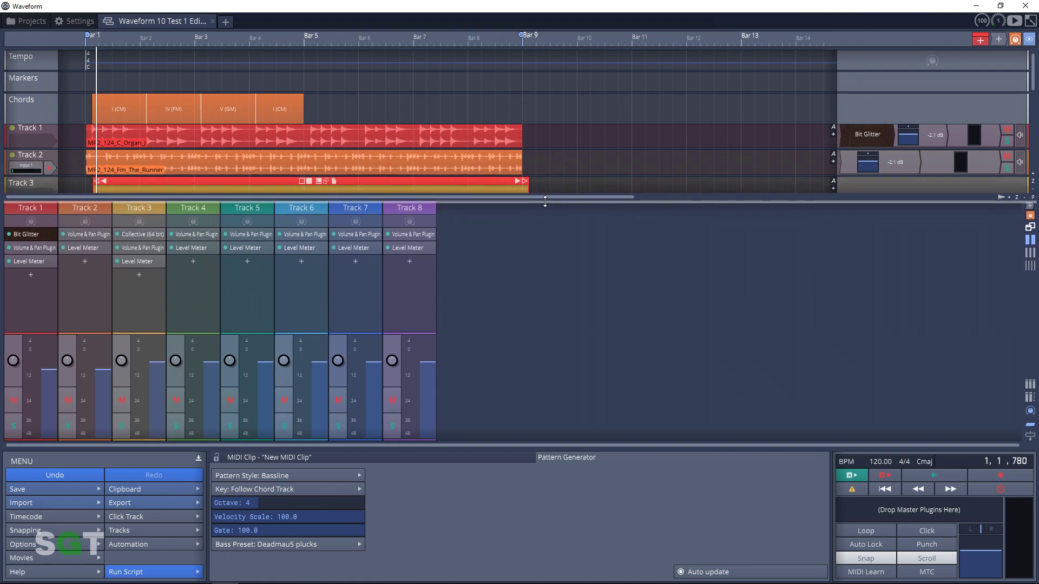
left_click(1030, 242)
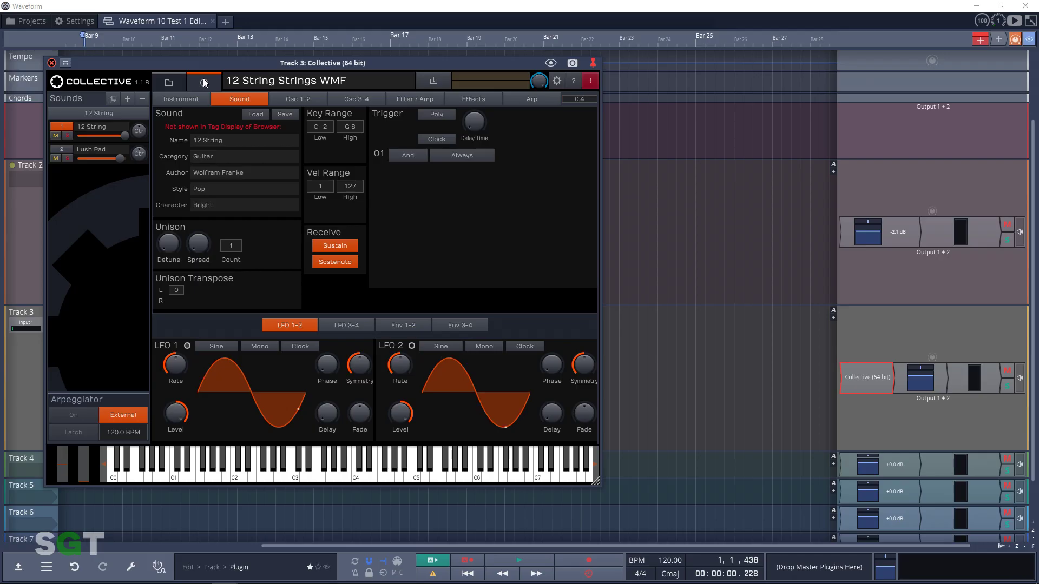
- Switch Track 3's Collective to its sound Browser and filter by several preset authors
left_click(172, 82)
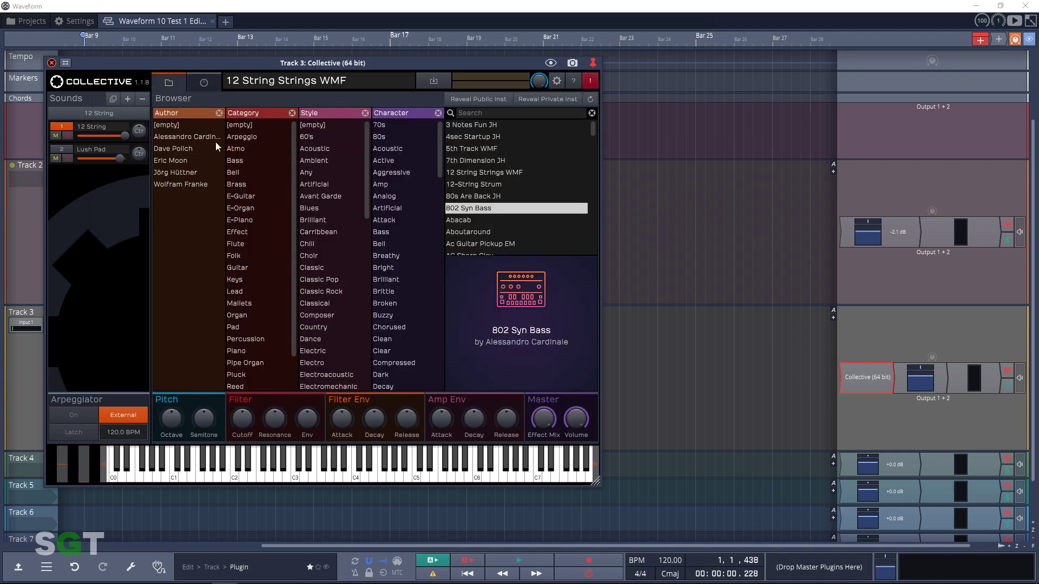
left_click(181, 137)
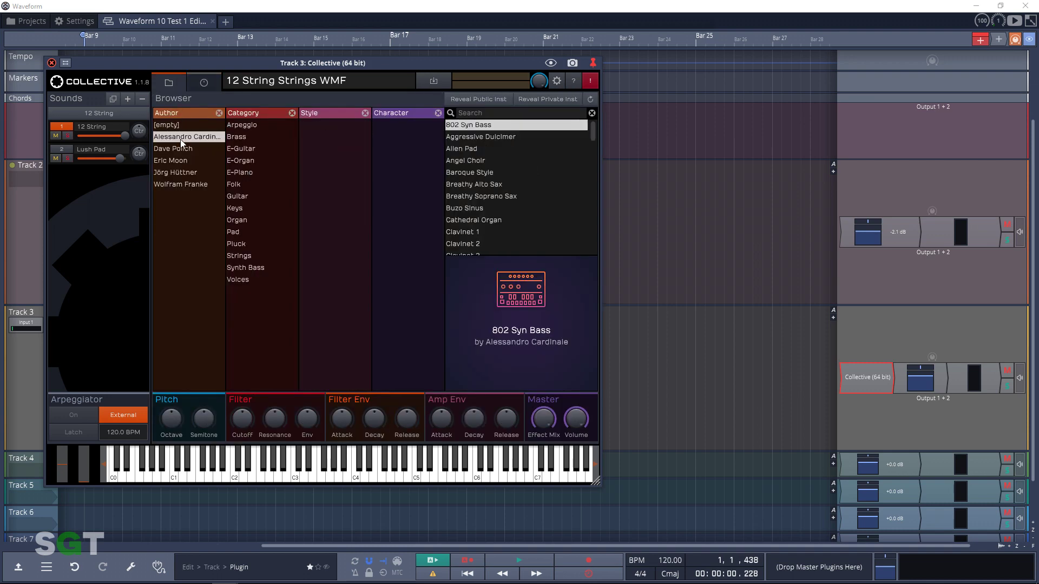
left_click(180, 148)
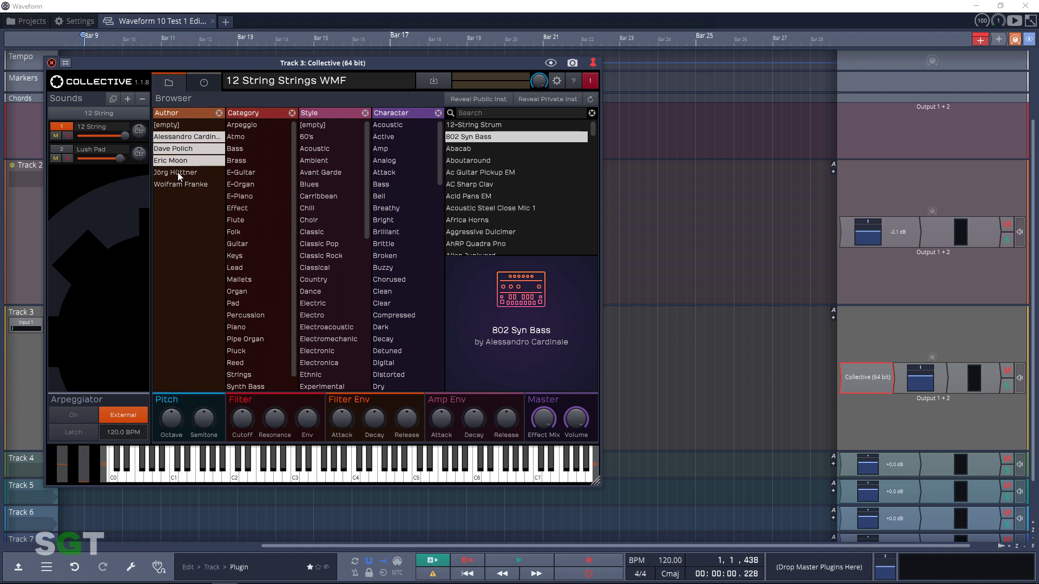
left_click(178, 173)
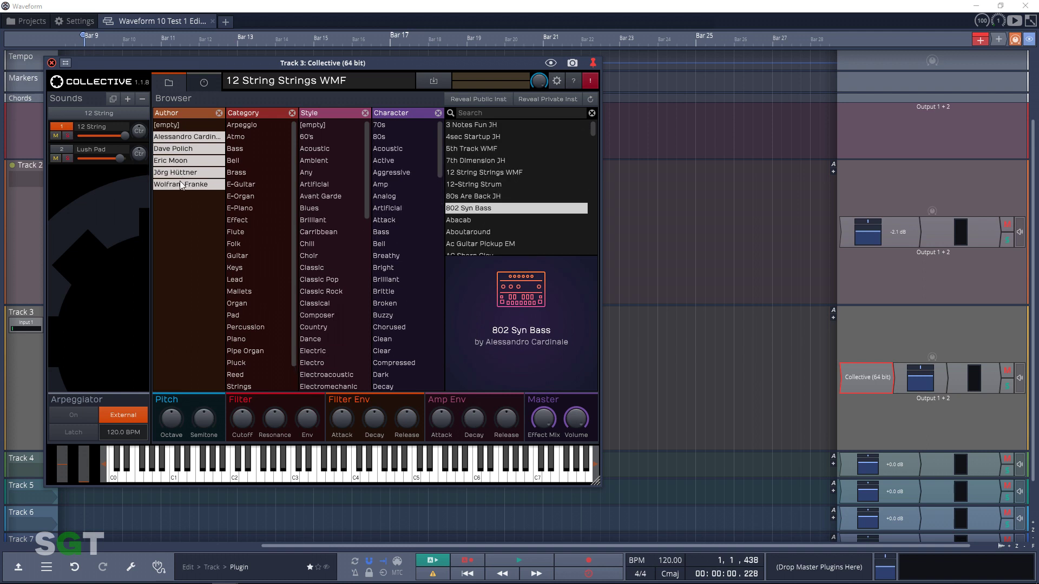
scroll(324, 243, "down", 5)
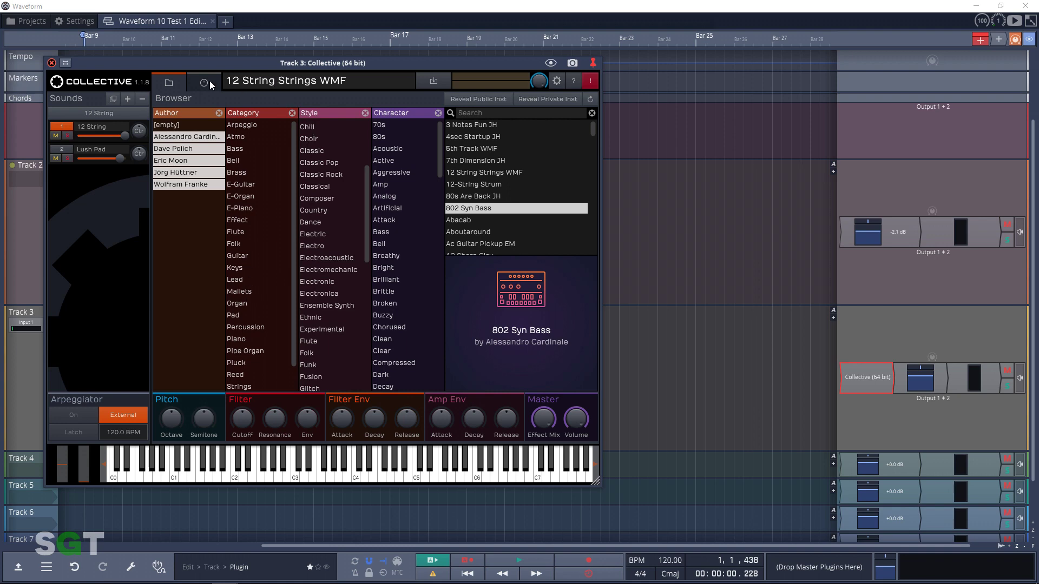
mouse_move(938, 280)
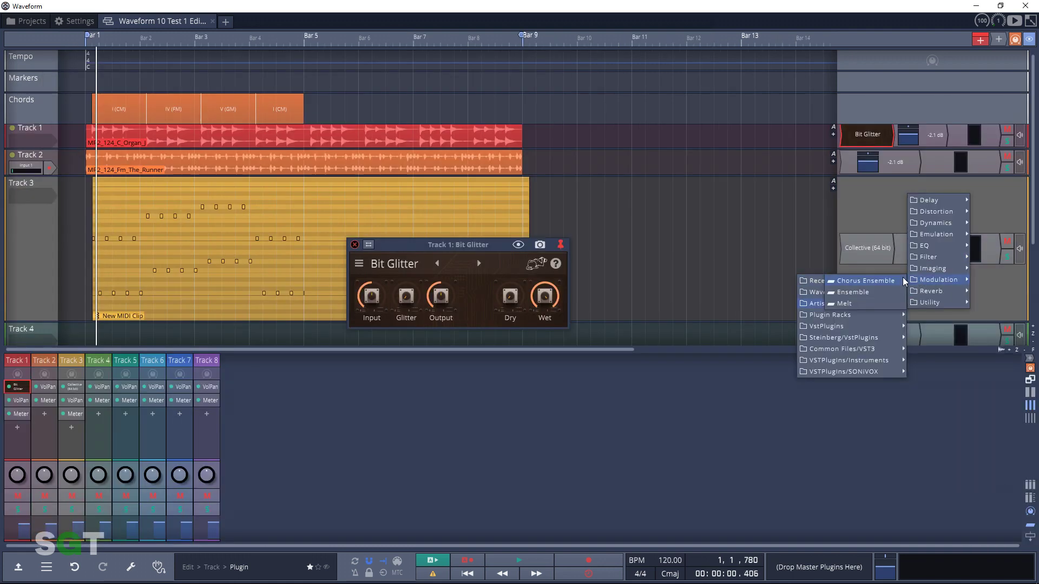
- Swap Track 1's Bit Glitter for Chorus Ensemble, then Channel 4, and show Channel 4's description
left_click(901, 281)
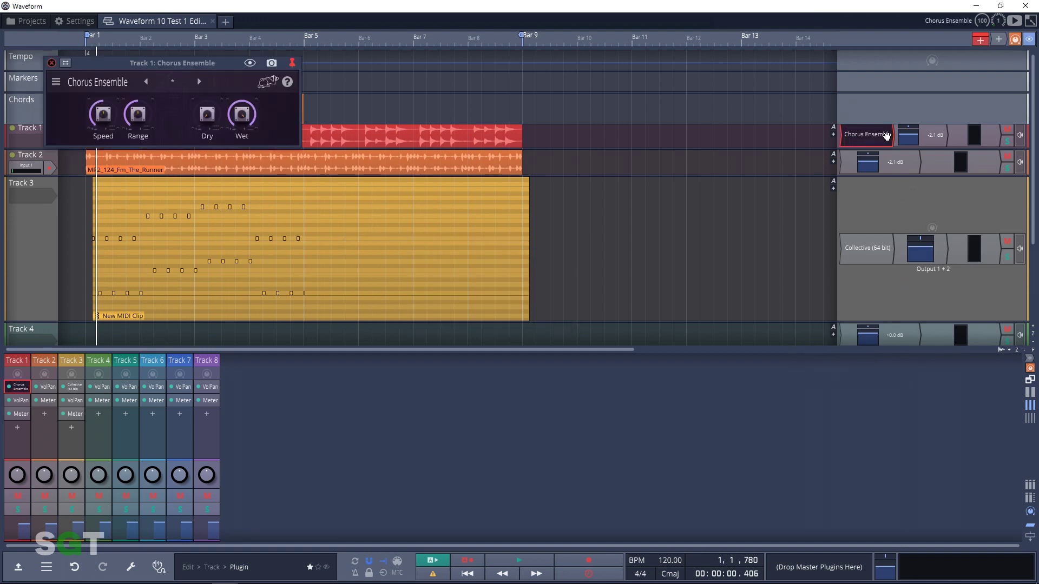
right_click(886, 137)
left_click(895, 280)
left_click_drag(128, 77, 488, 252)
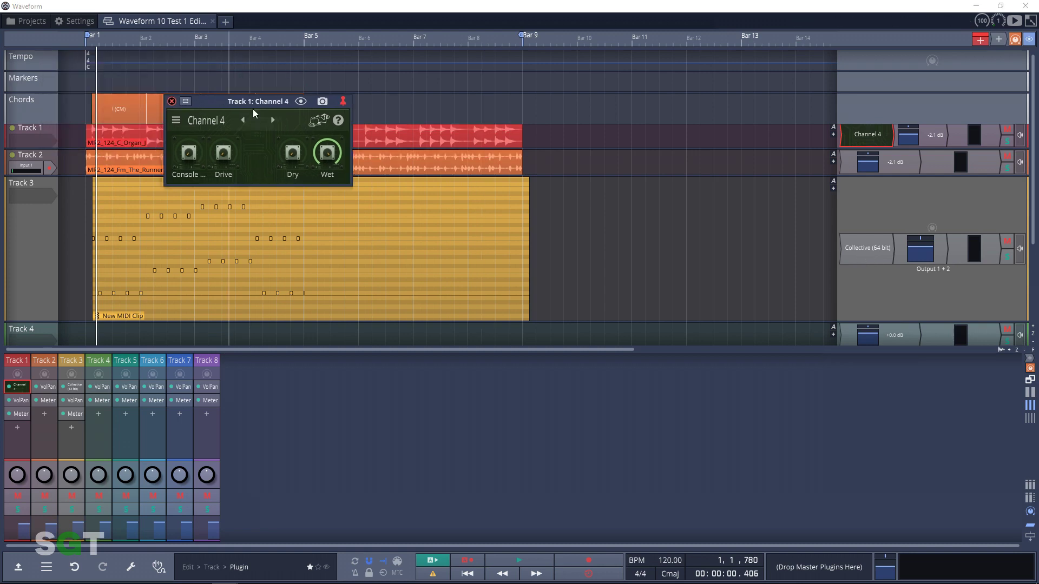
left_click(578, 255)
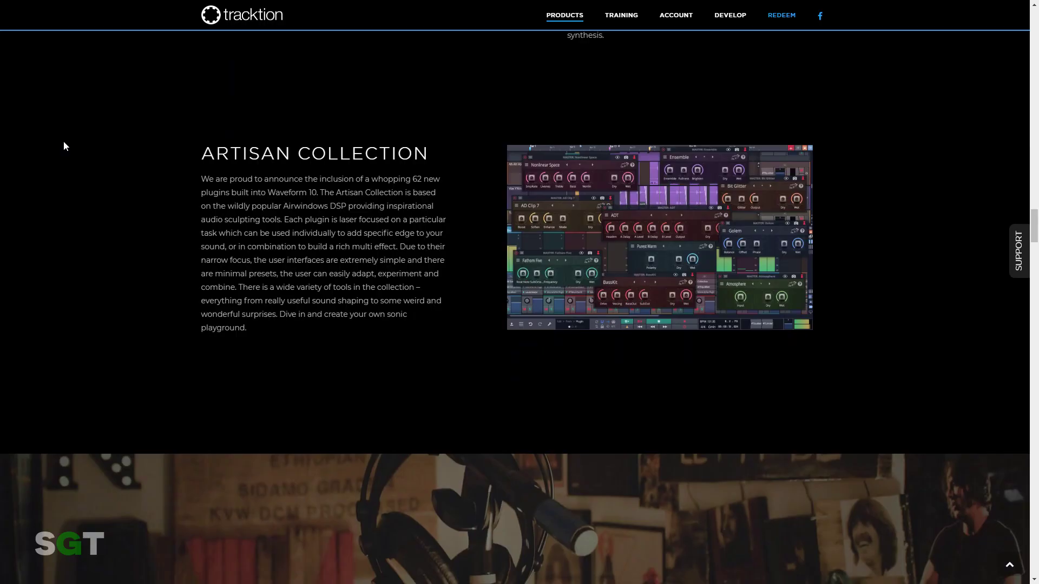
scroll(63, 147, "down", 5)
scroll(63, 146, "down", 3)
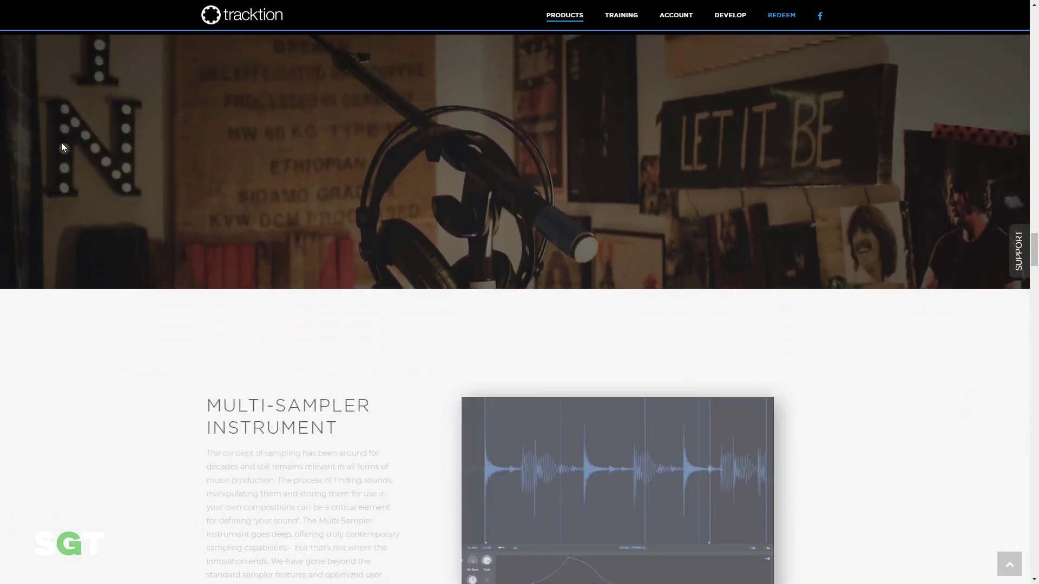
scroll(61, 147, "down", 2)
scroll(61, 147, "down", 1)
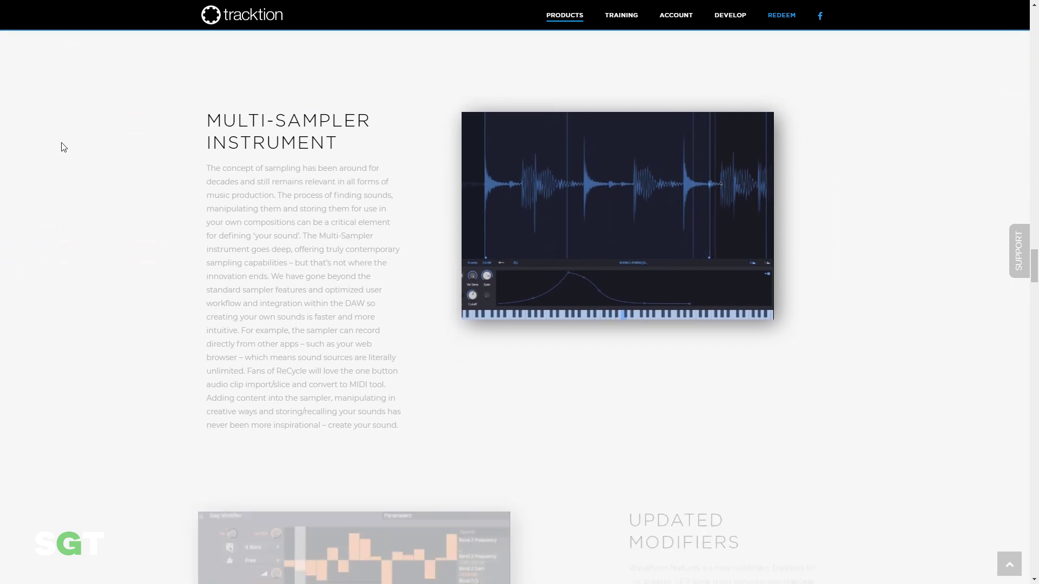
scroll(61, 147, "down", 2)
scroll(60, 148, "down", 2)
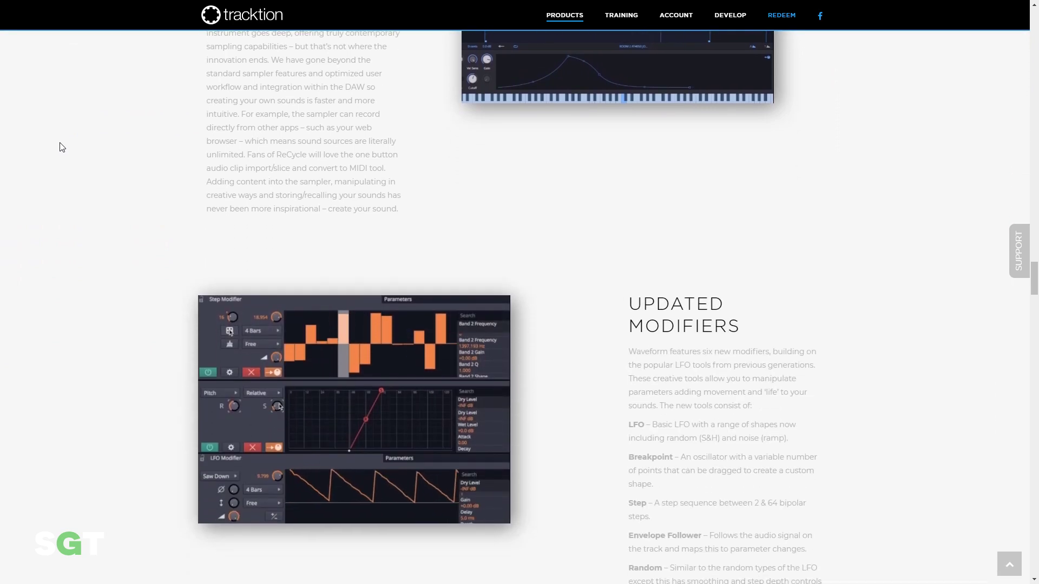
scroll(60, 146, "down", 2)
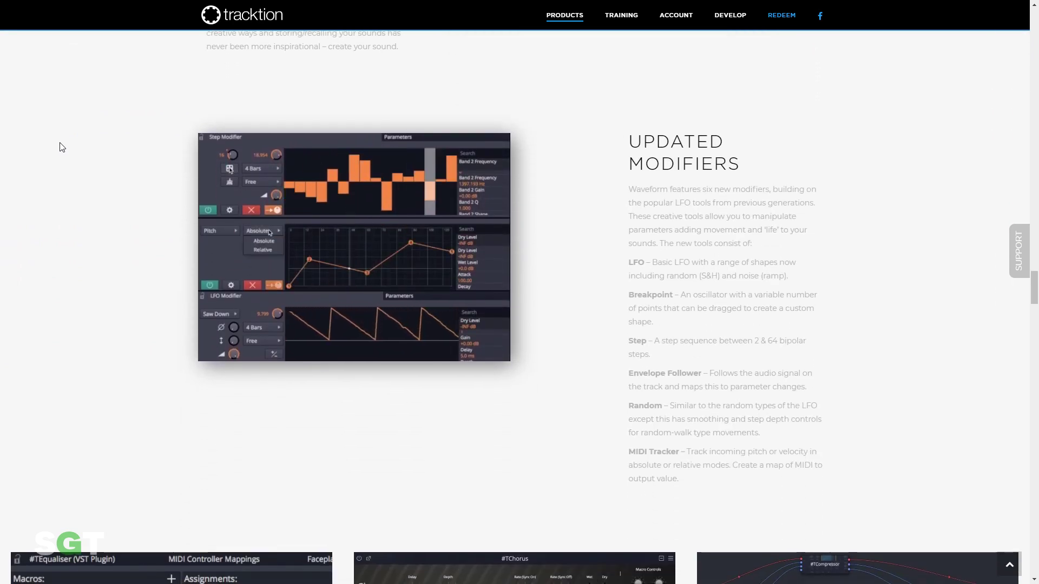
scroll(60, 147, "down", 2)
scroll(60, 147, "down", 3)
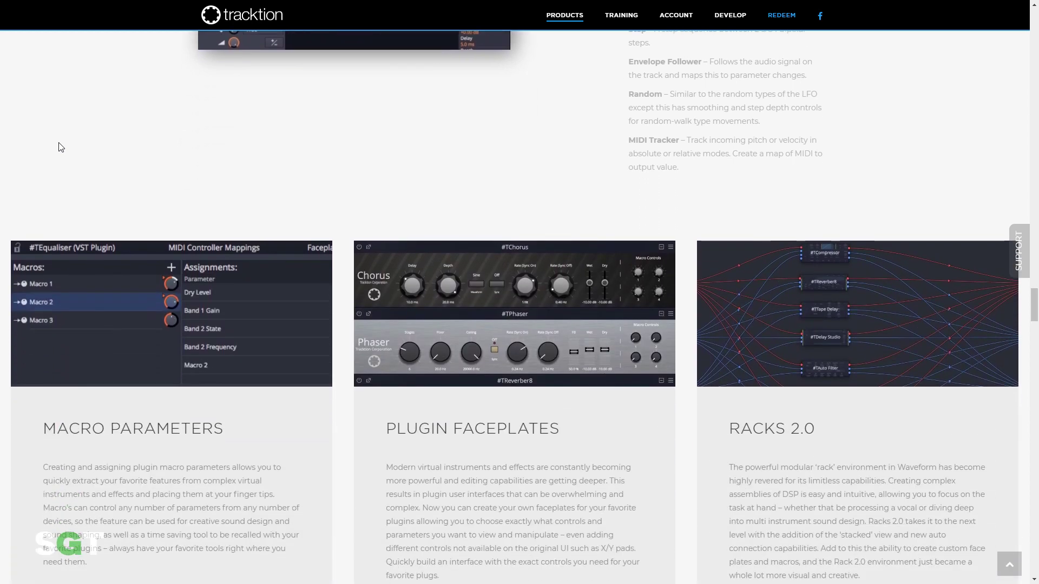
scroll(59, 148, "down", 2)
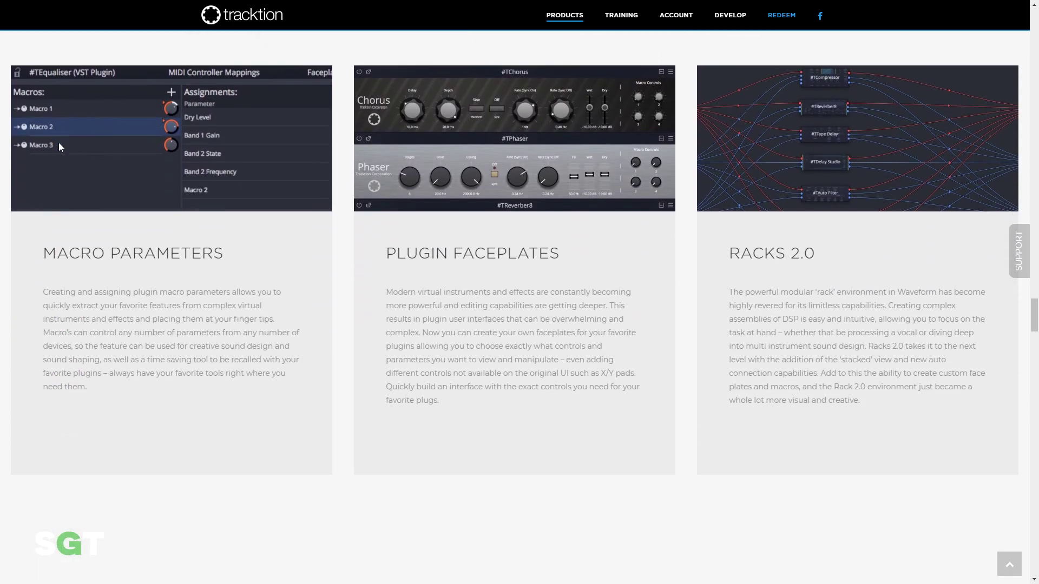
scroll(59, 144, "down", 3)
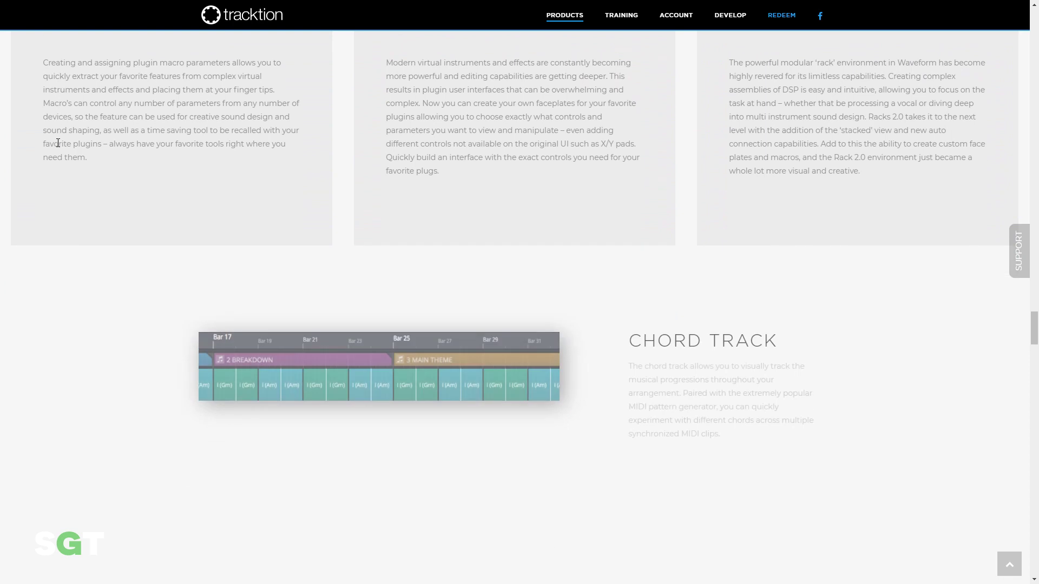
scroll(56, 143, "down", 2)
scroll(57, 146, "down", 1)
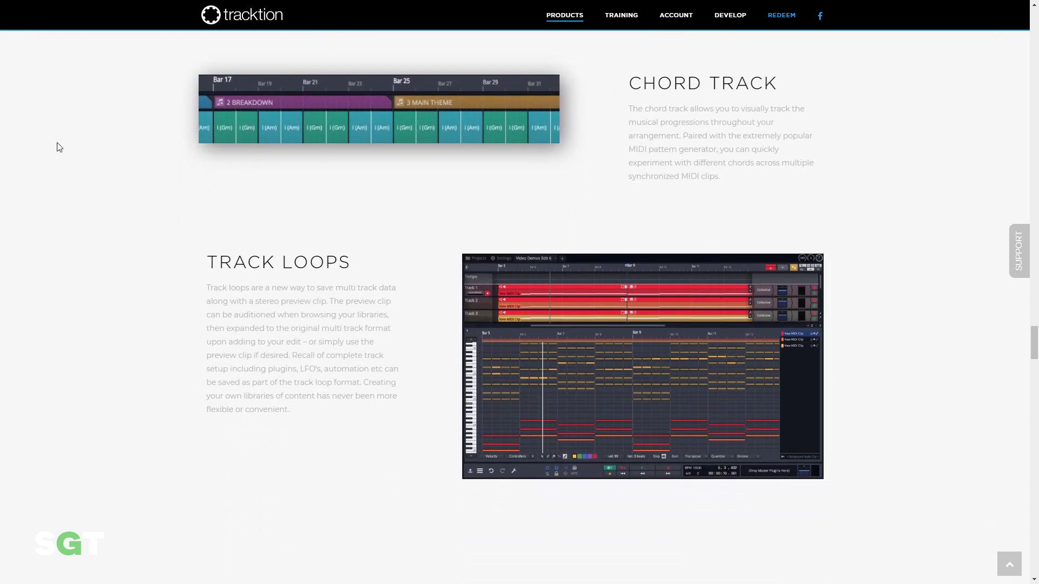
scroll(57, 148, "down", 1)
scroll(58, 147, "down", 2)
scroll(59, 147, "down", 1)
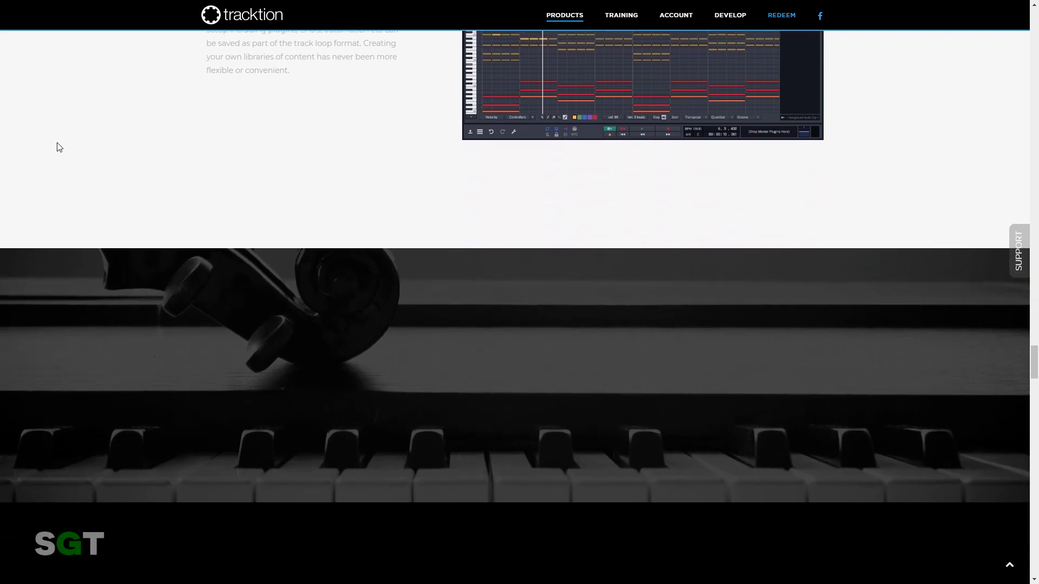
scroll(57, 147, "down", 3)
scroll(55, 147, "down", 2)
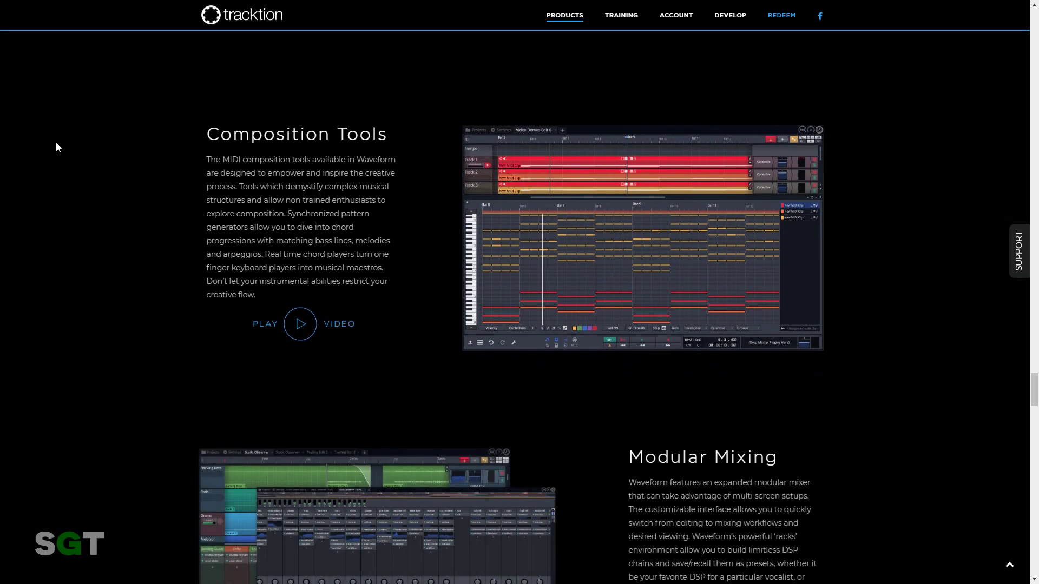
scroll(56, 147, "down", 3)
scroll(56, 147, "down", 1)
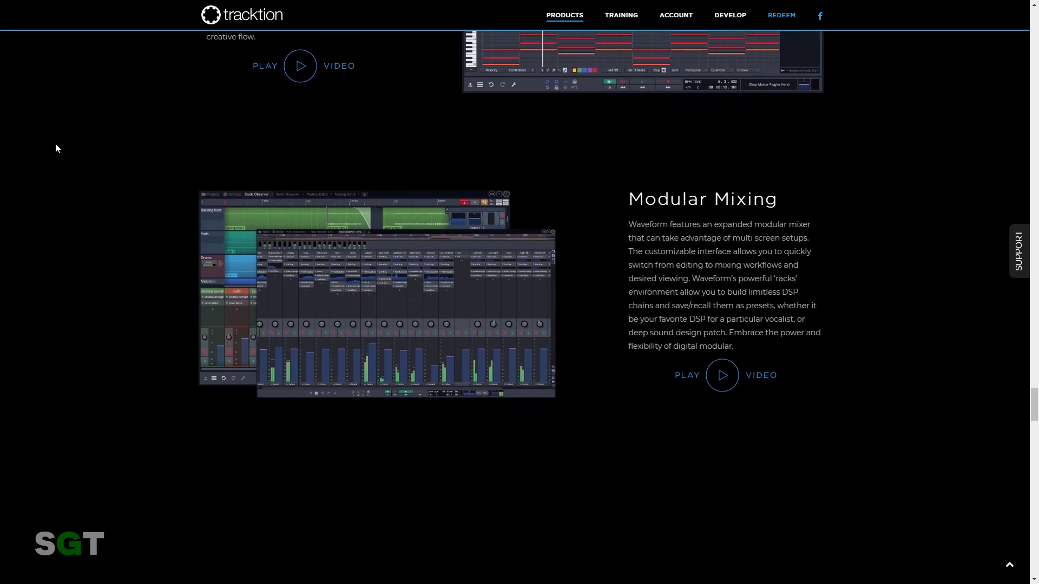